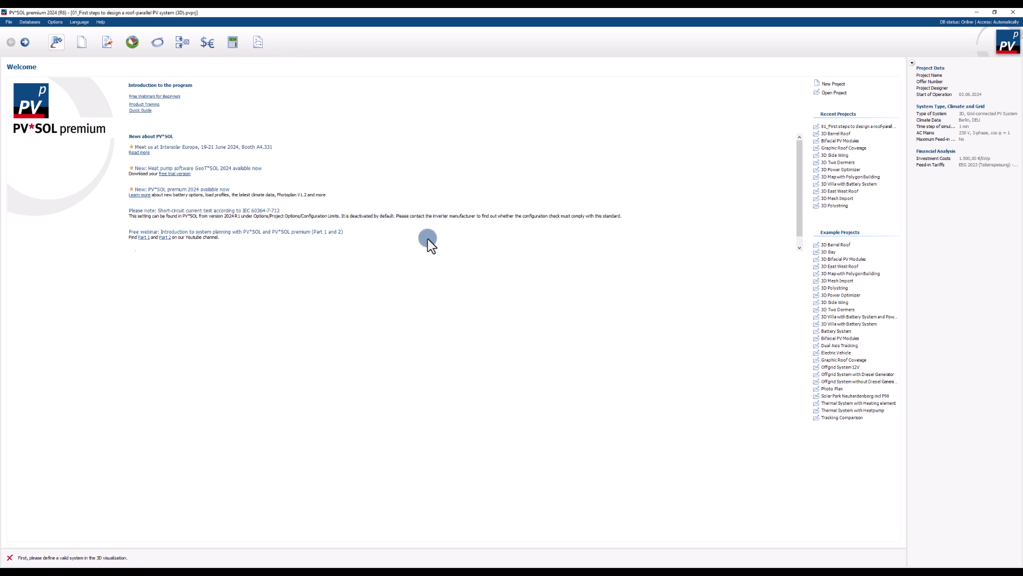
# Step: Preview the recent and example projects on the Welcome page
pyautogui.click(837, 94)
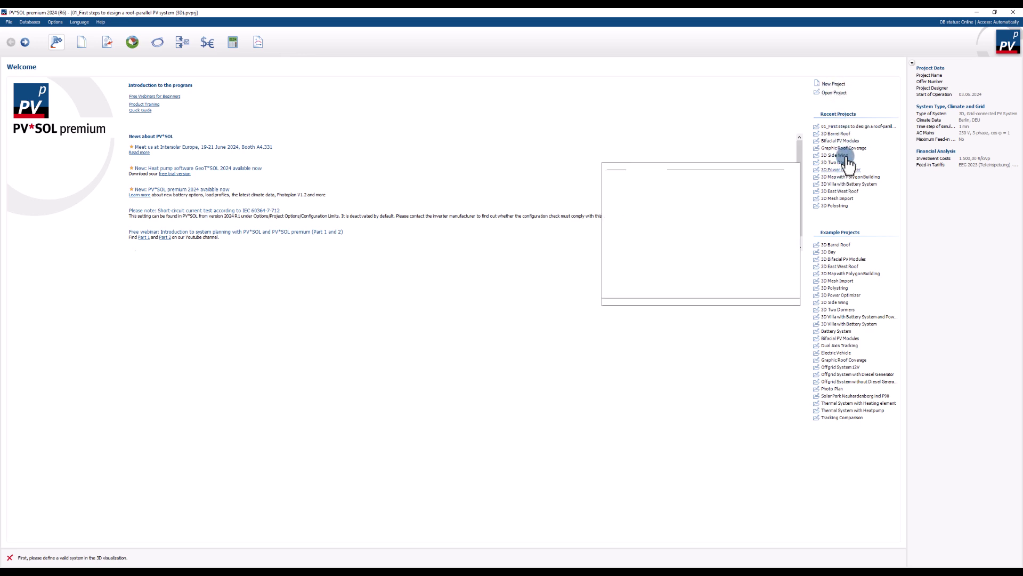
pyautogui.moveTo(844, 149)
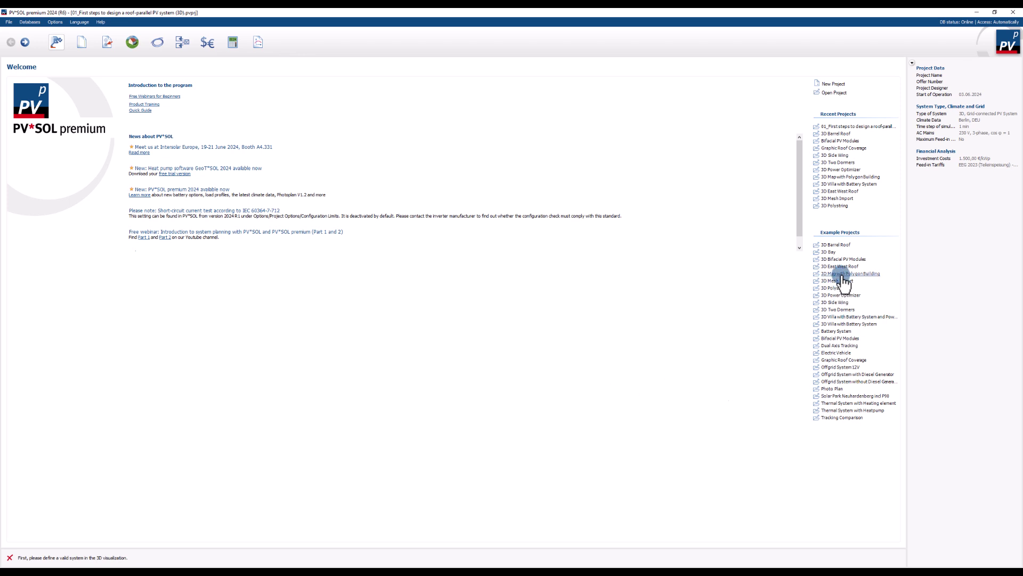
pyautogui.moveTo(842, 270)
# Step: Switch back and forth between the Welcome page and the Project Data form
pyautogui.click(81, 42)
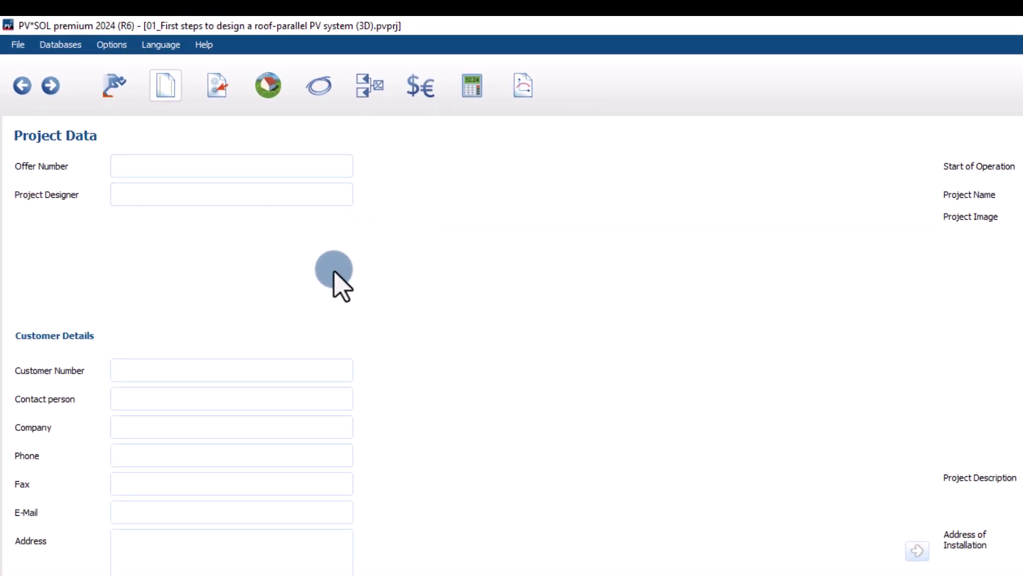
pyautogui.click(25, 99)
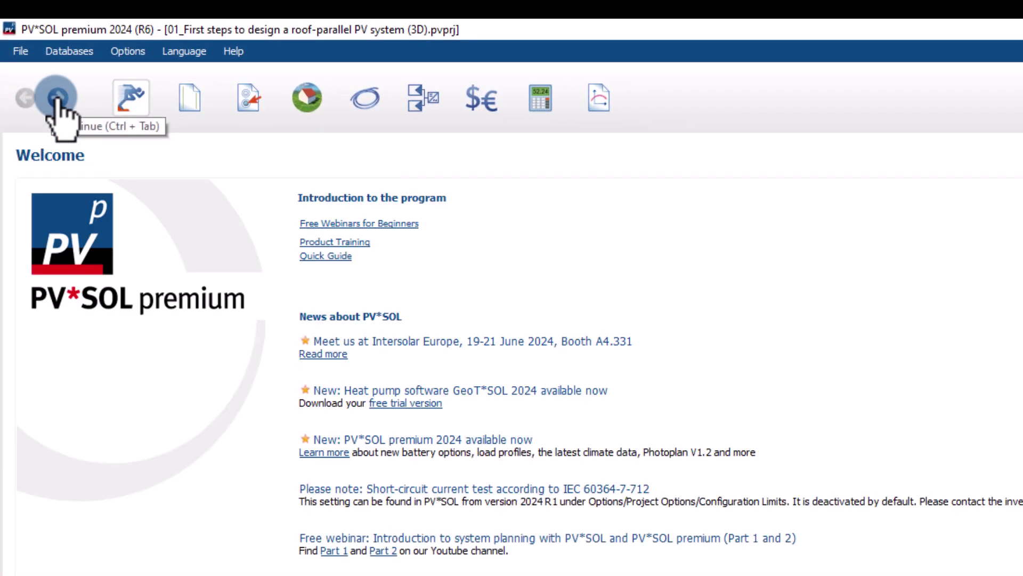
pyautogui.click(56, 98)
pyautogui.click(26, 99)
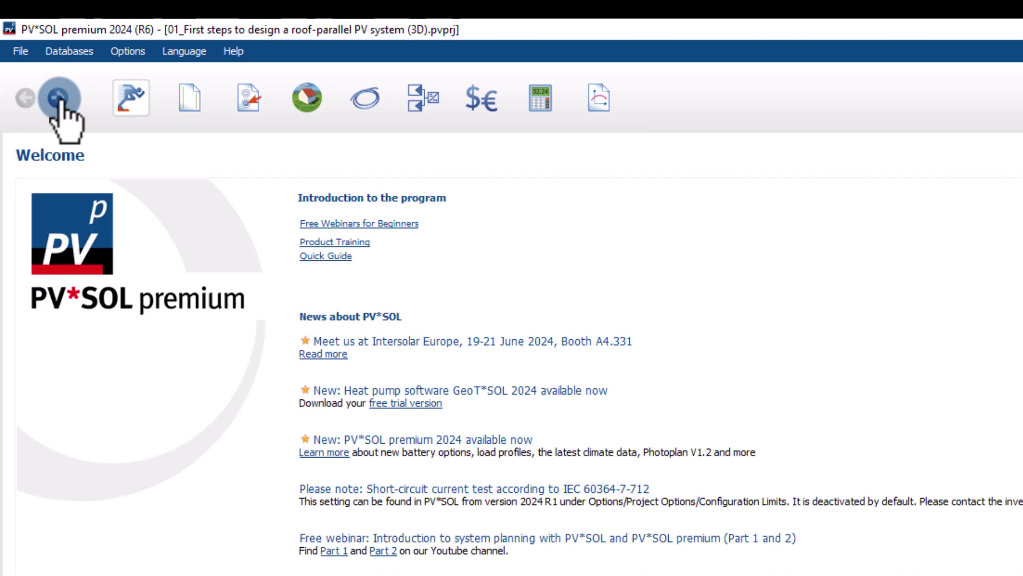
pyautogui.click(57, 98)
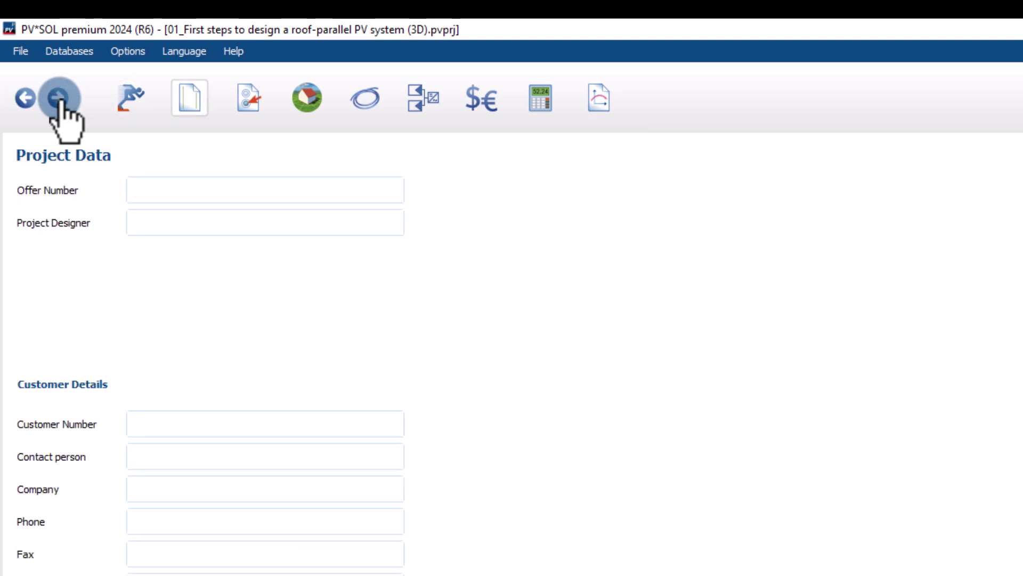
pyautogui.click(131, 99)
pyautogui.click(187, 101)
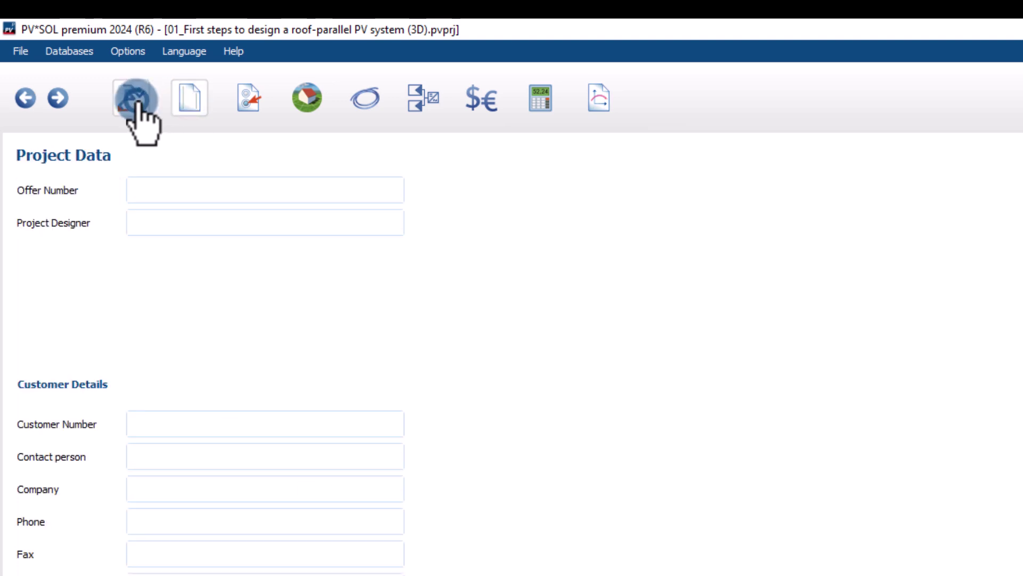
pyautogui.click(134, 106)
pyautogui.click(192, 104)
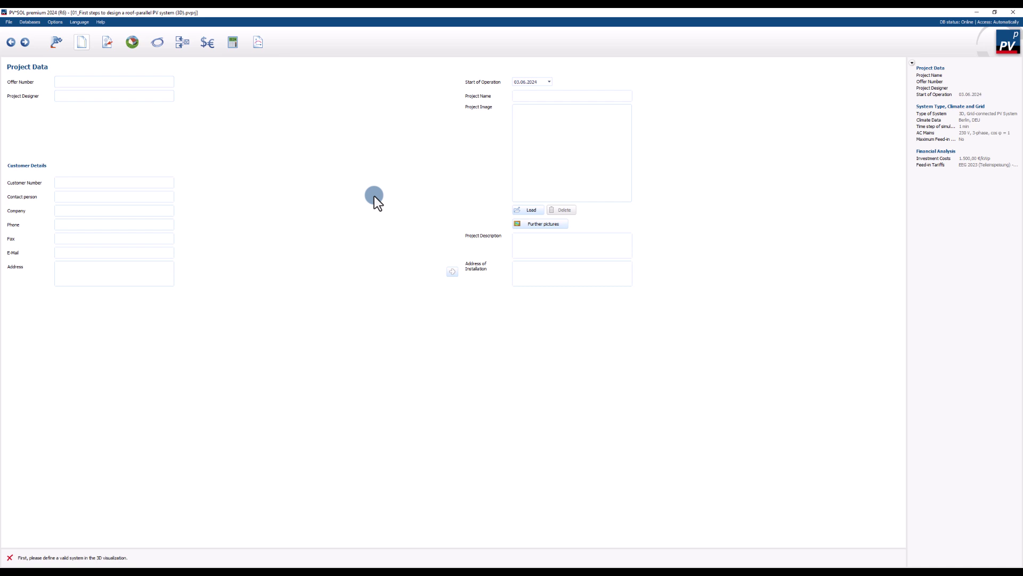
# Step: Load logo_valentin_software_gross.jpg as the project image, then go to System Type, Climate and Grid
pyautogui.click(533, 215)
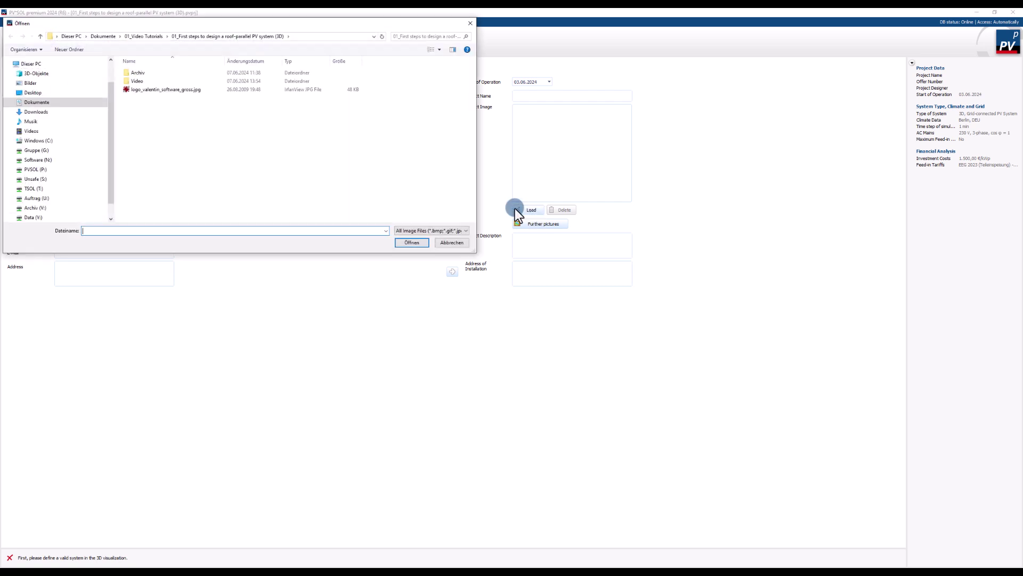
pyautogui.click(181, 88)
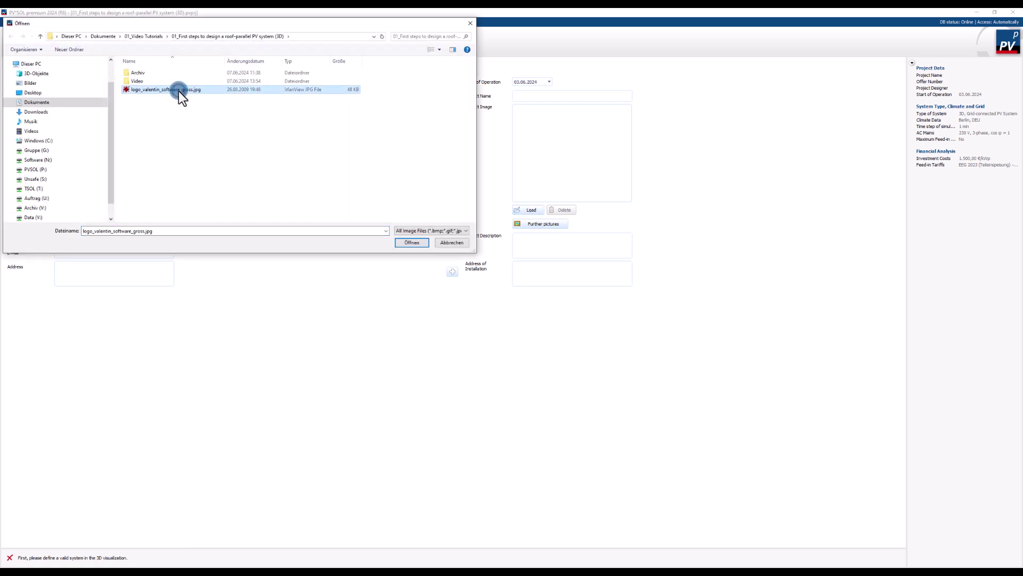
pyautogui.click(407, 243)
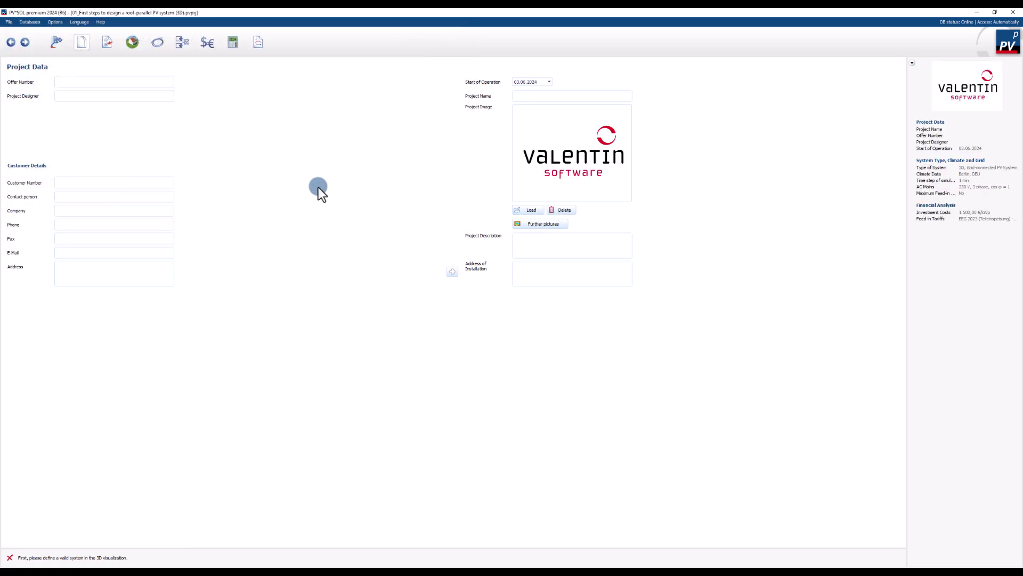
pyautogui.click(106, 42)
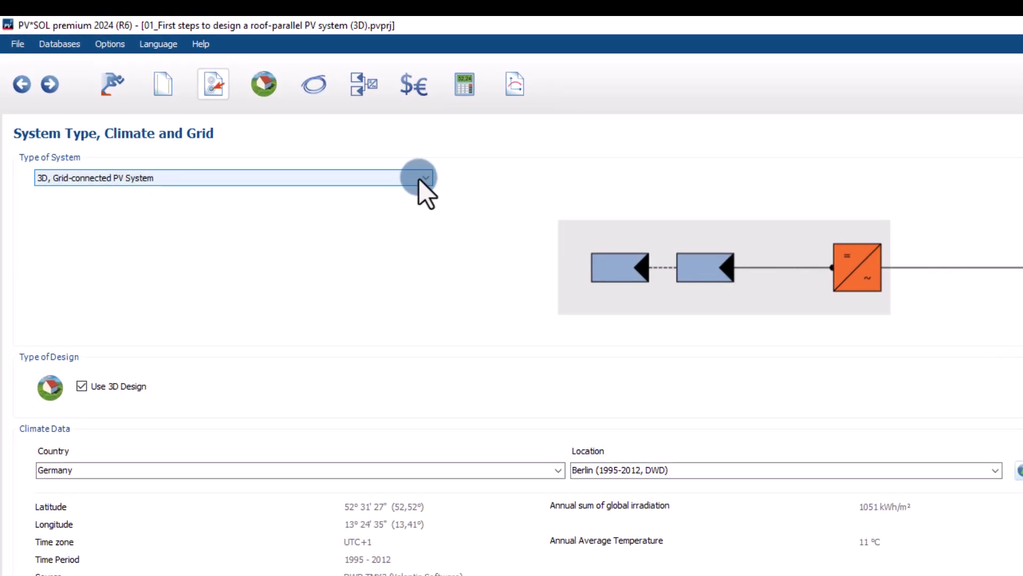
# Step: Choose '3D, Grid-connected PV System with Electrical Appliances and Battery Systems', keeping Berlin as location
pyautogui.click(425, 178)
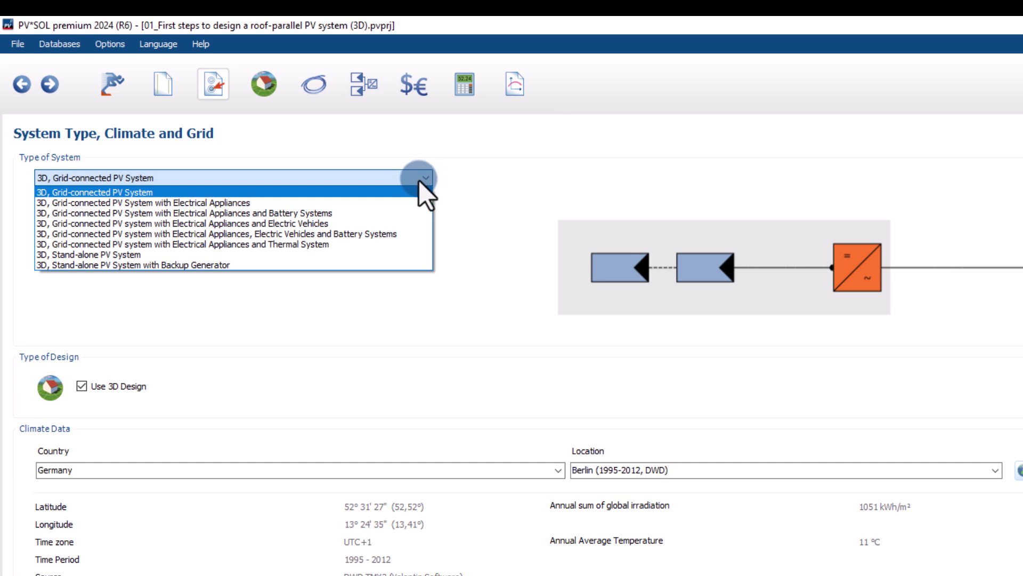
pyautogui.click(406, 214)
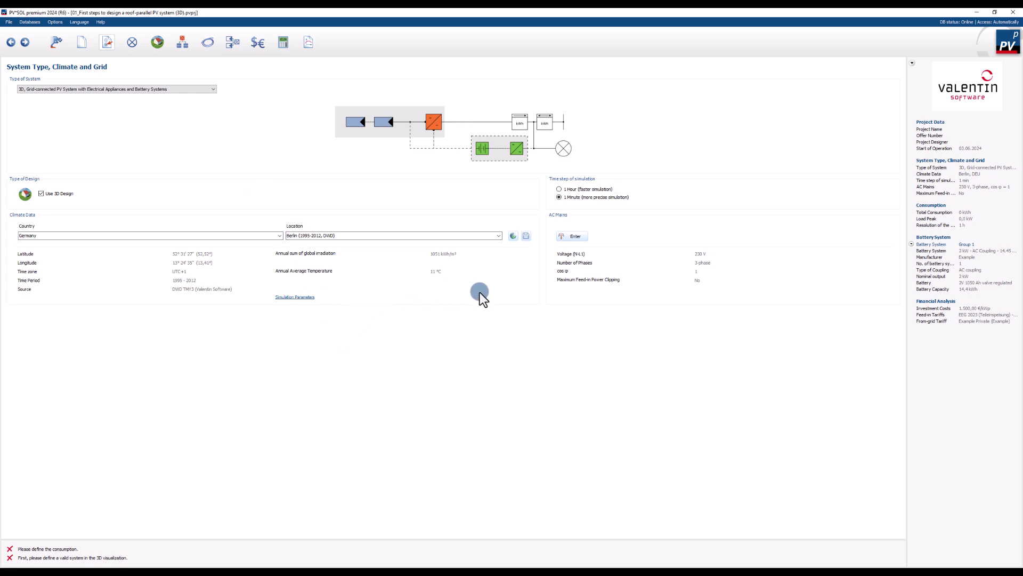
pyautogui.click(499, 235)
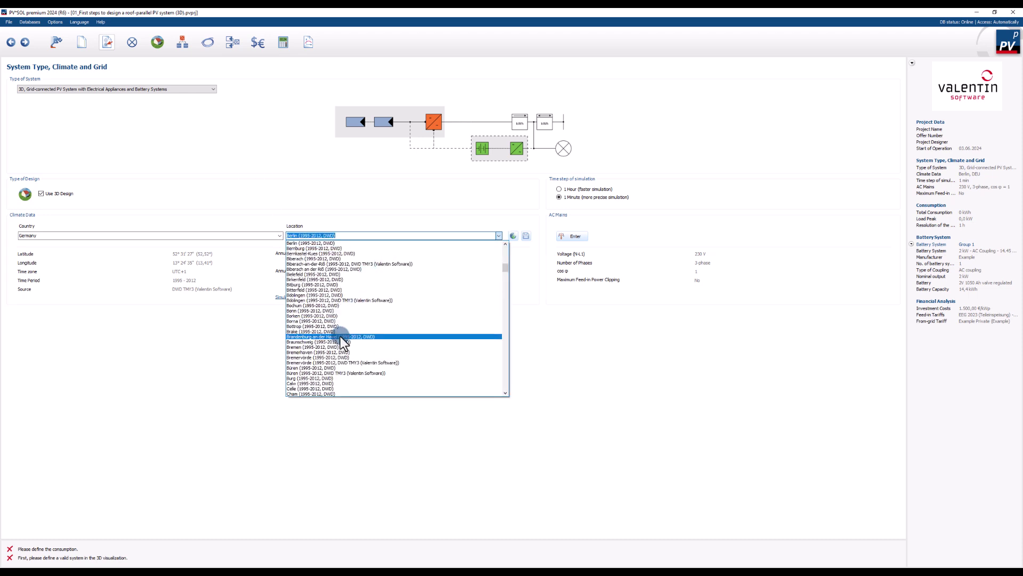
pyautogui.click(395, 216)
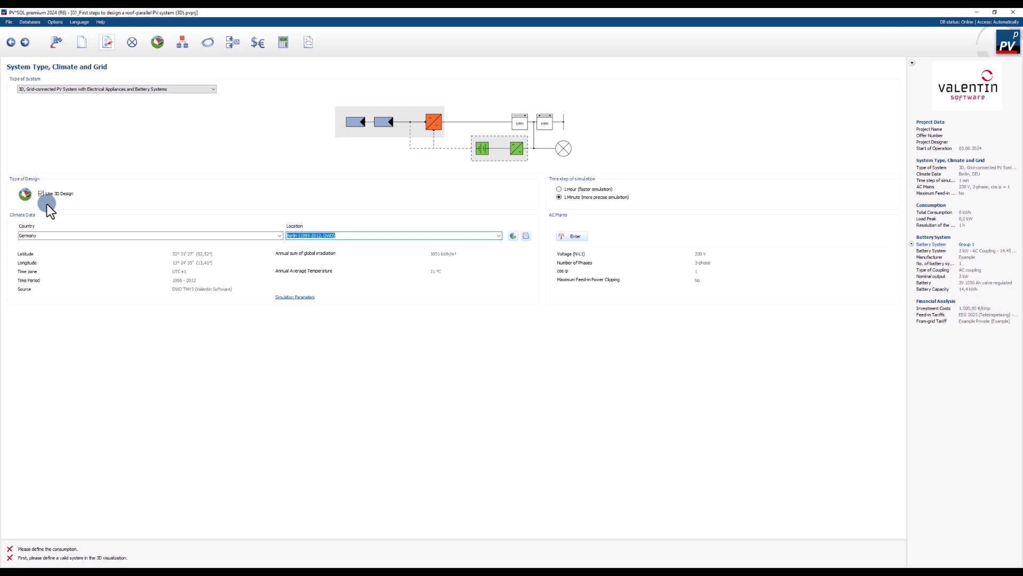
pyautogui.click(133, 42)
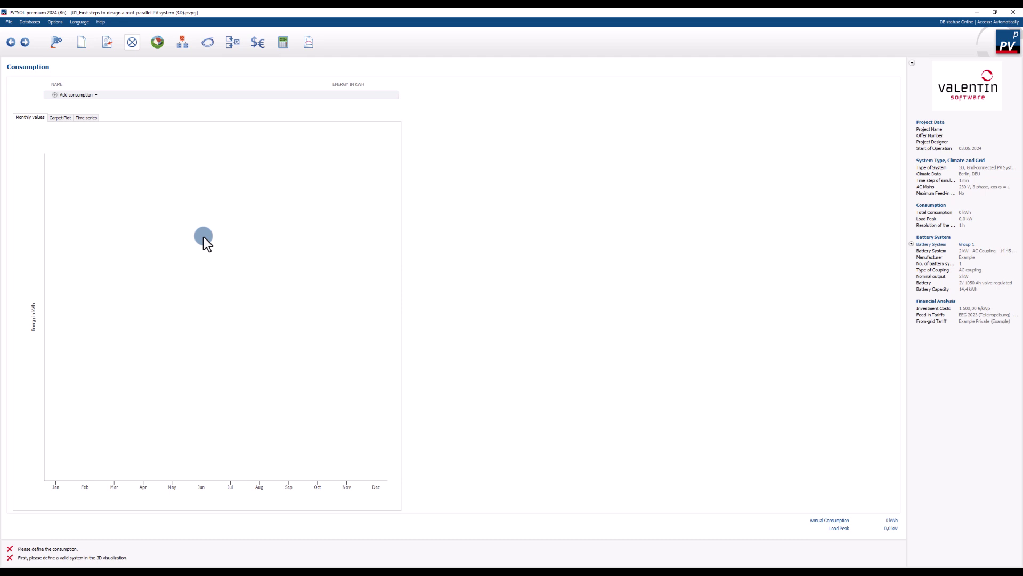
# Step: Add the measured '2-person household with 2 children' load profile as the consumption
pyautogui.click(73, 95)
pyautogui.click(72, 103)
pyautogui.click(20, 25)
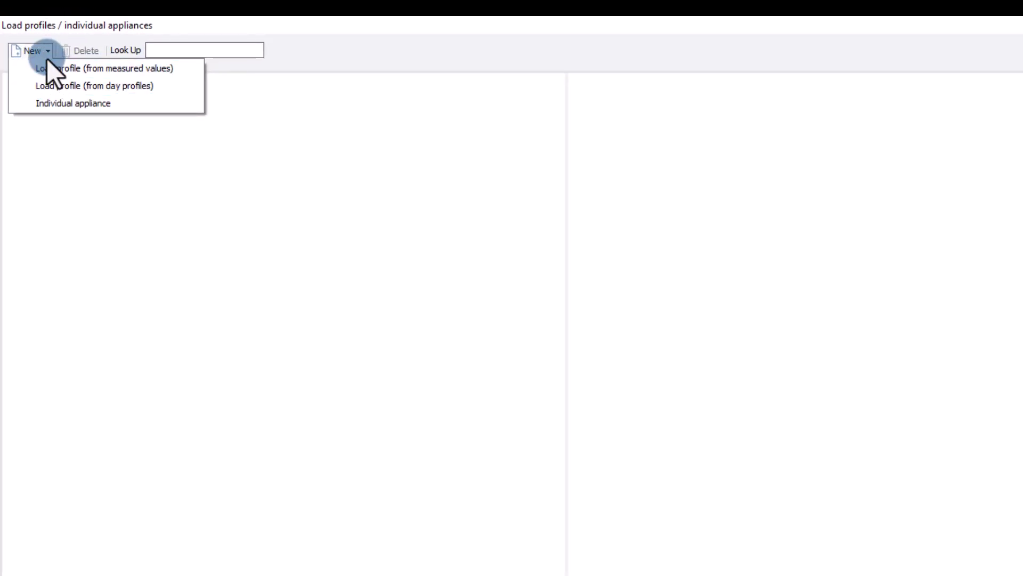
pyautogui.click(47, 53)
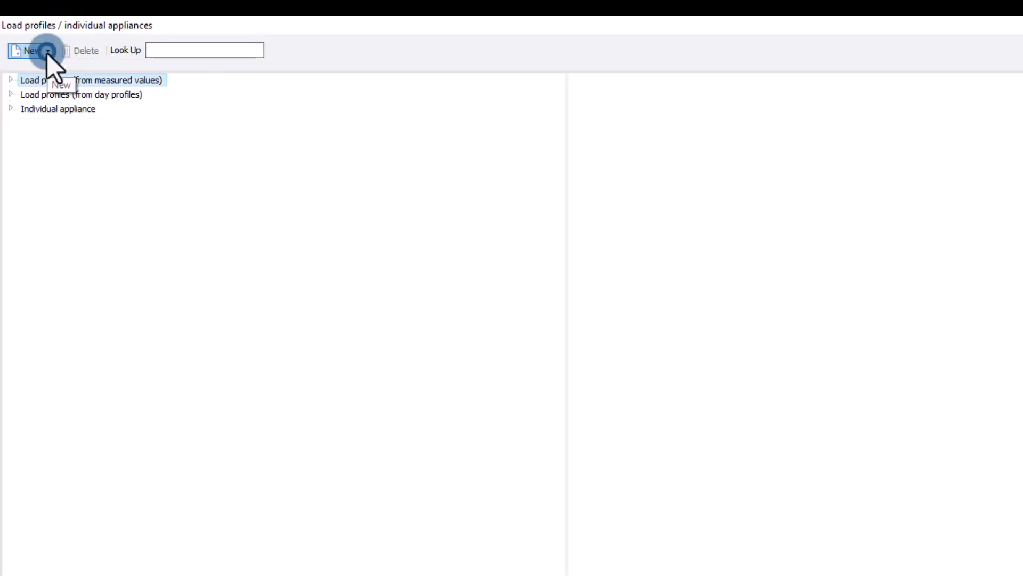
pyautogui.click(12, 81)
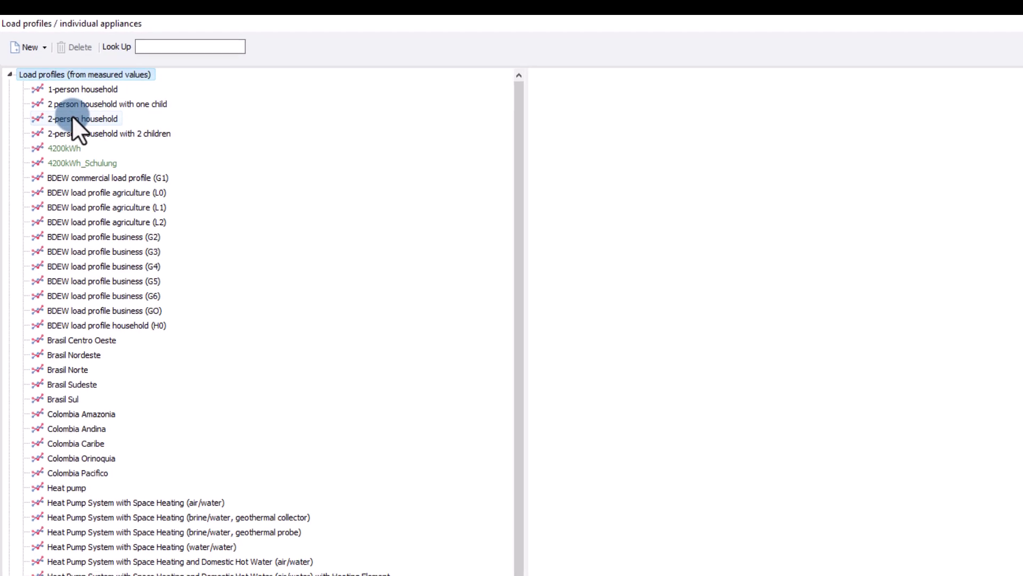
pyautogui.click(75, 133)
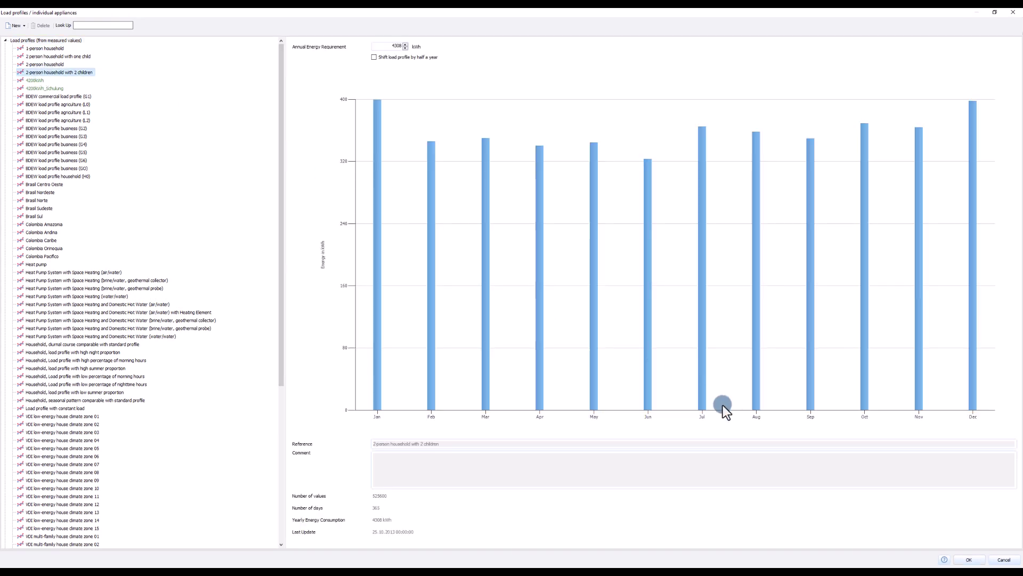
pyautogui.click(966, 560)
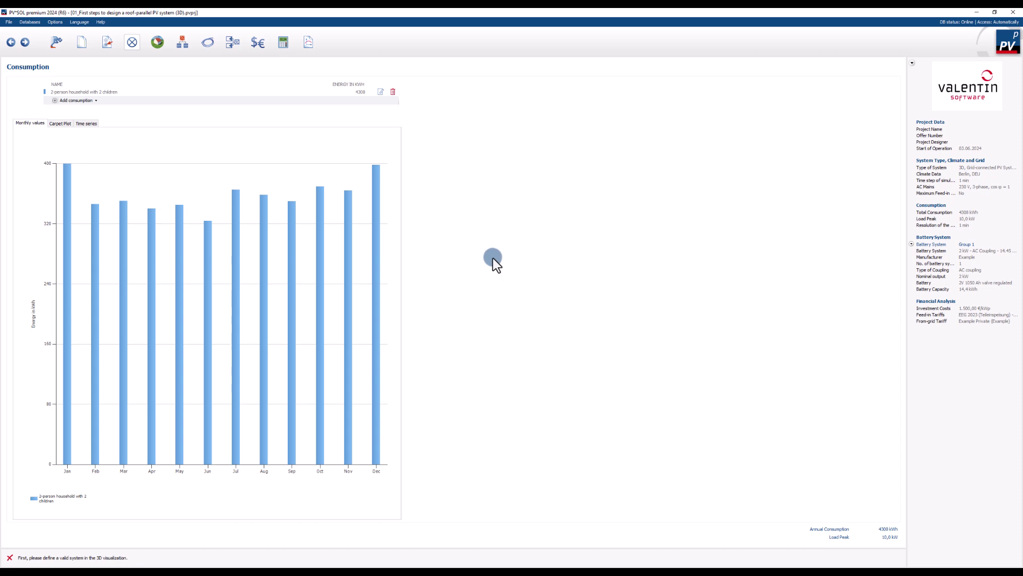
# Step: Start a new 3D system from the 3D Design page and show the coverable object types
pyautogui.click(160, 44)
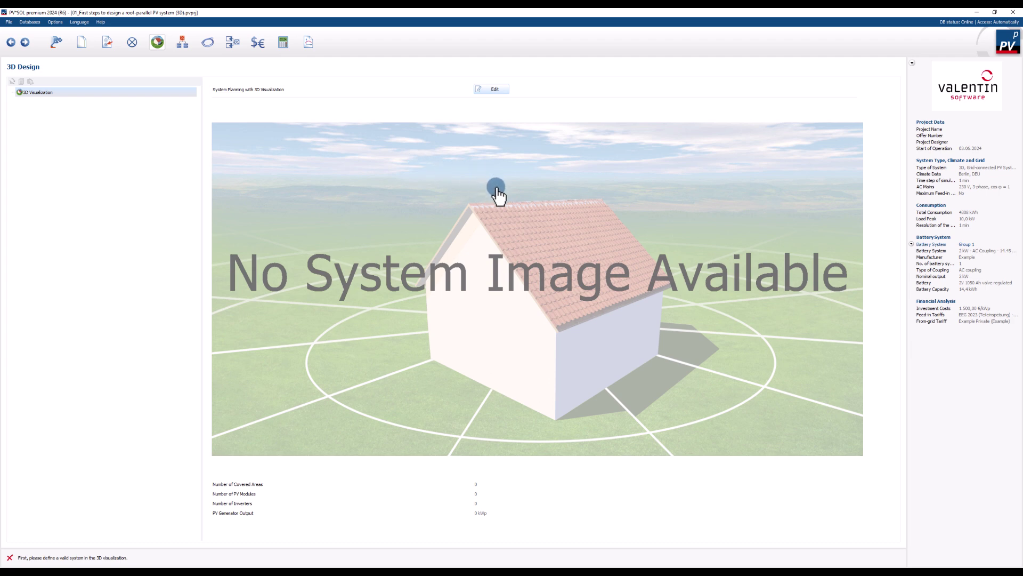
pyautogui.click(489, 89)
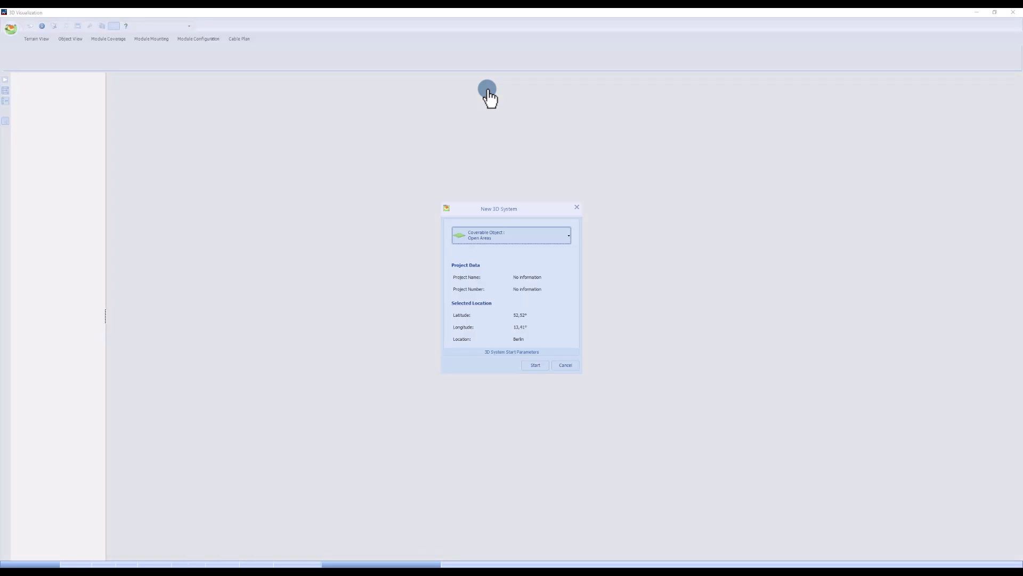
pyautogui.click(540, 235)
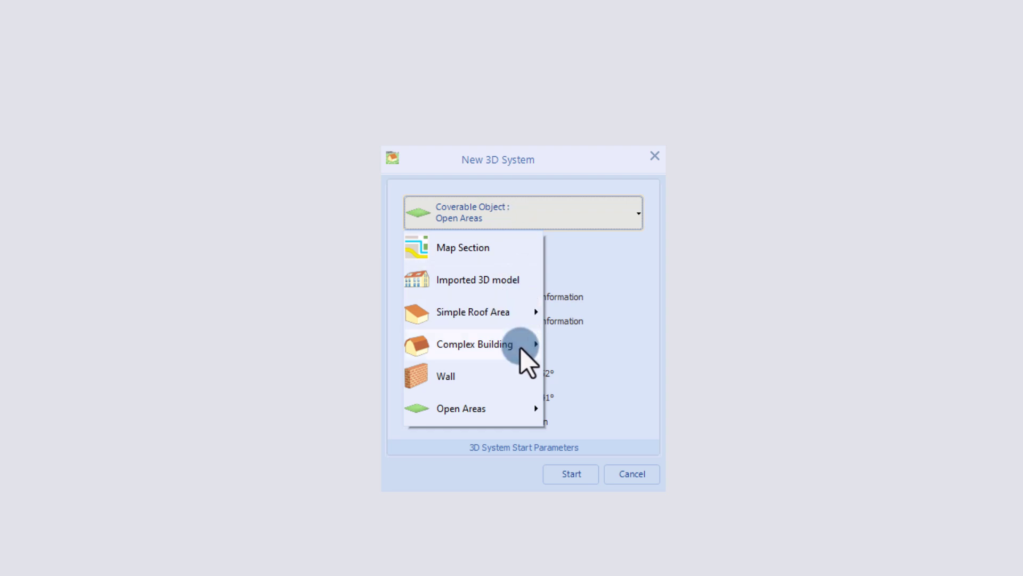
pyautogui.moveTo(527, 356)
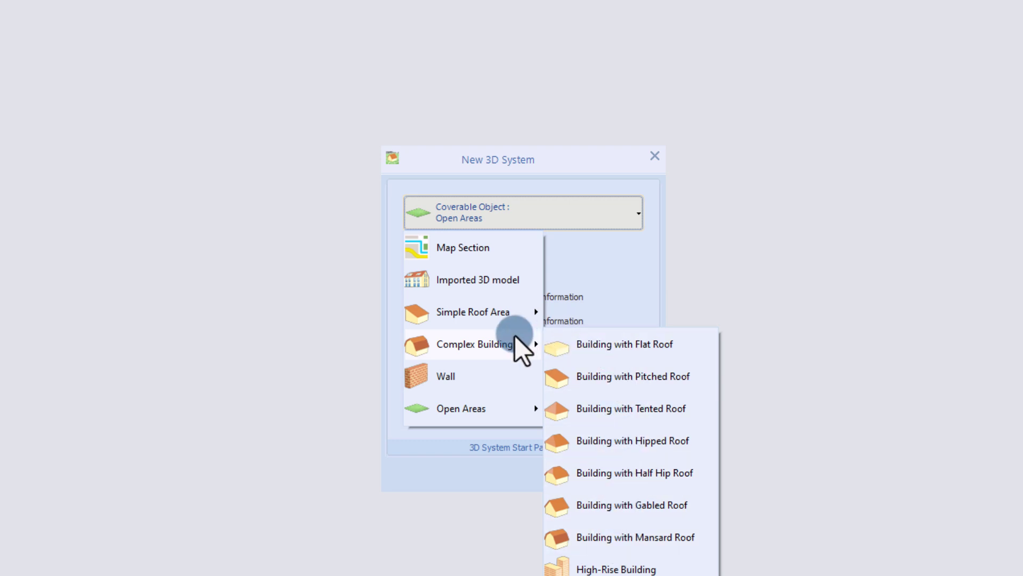
# Step: Use a Map Section from the DE - Brandenburg provider, centred on the customer's house address
pyautogui.click(516, 247)
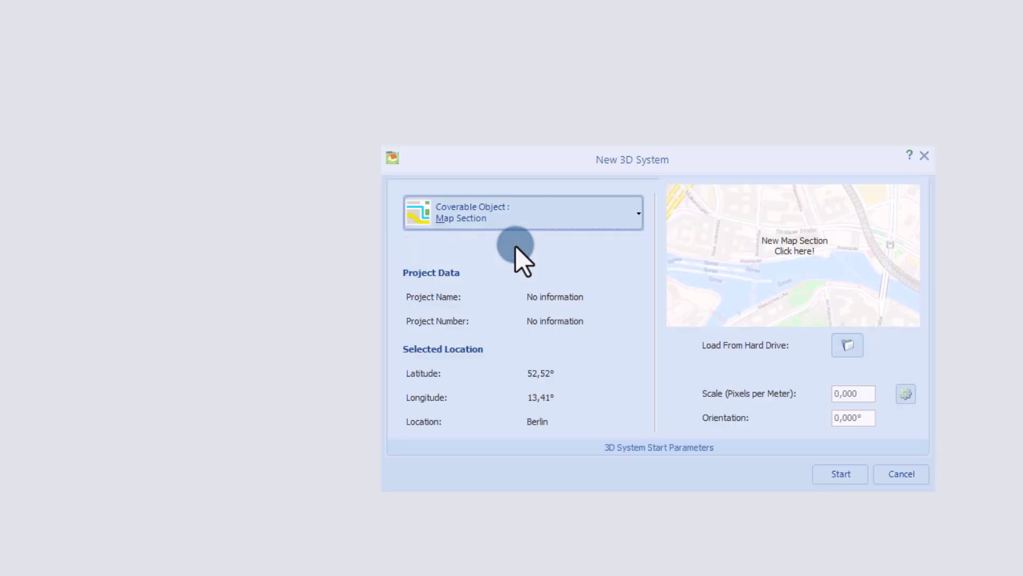
pyautogui.click(808, 251)
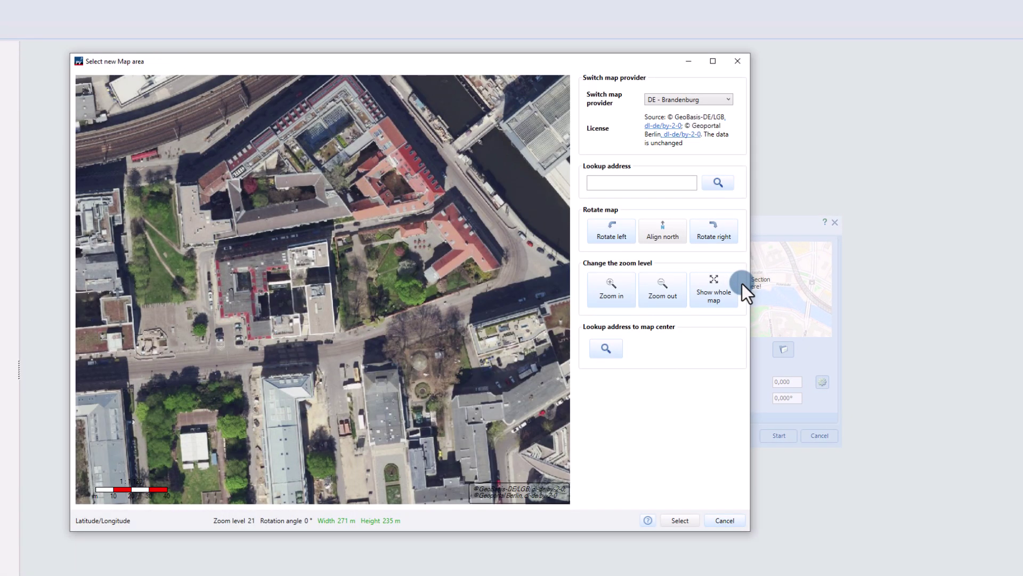
pyautogui.click(729, 99)
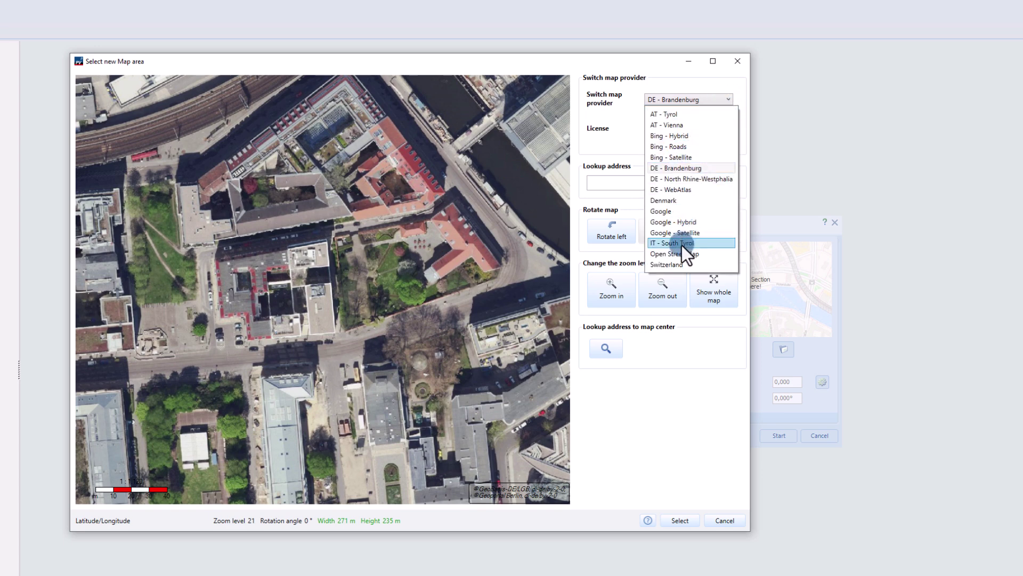
pyautogui.click(680, 168)
pyautogui.click(656, 182)
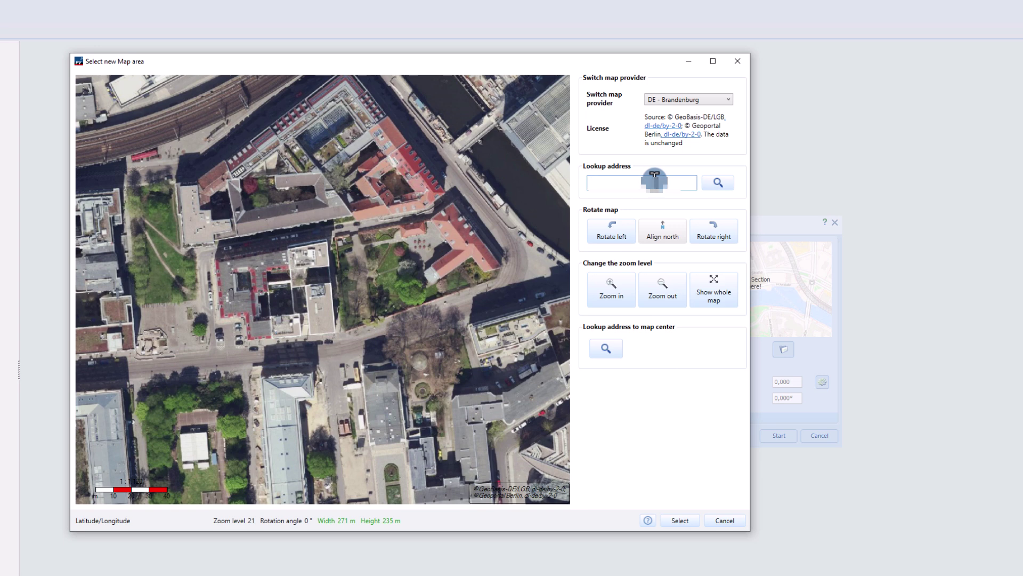
pyautogui.hotkey('ctrl', 'v')
pyautogui.click(708, 185)
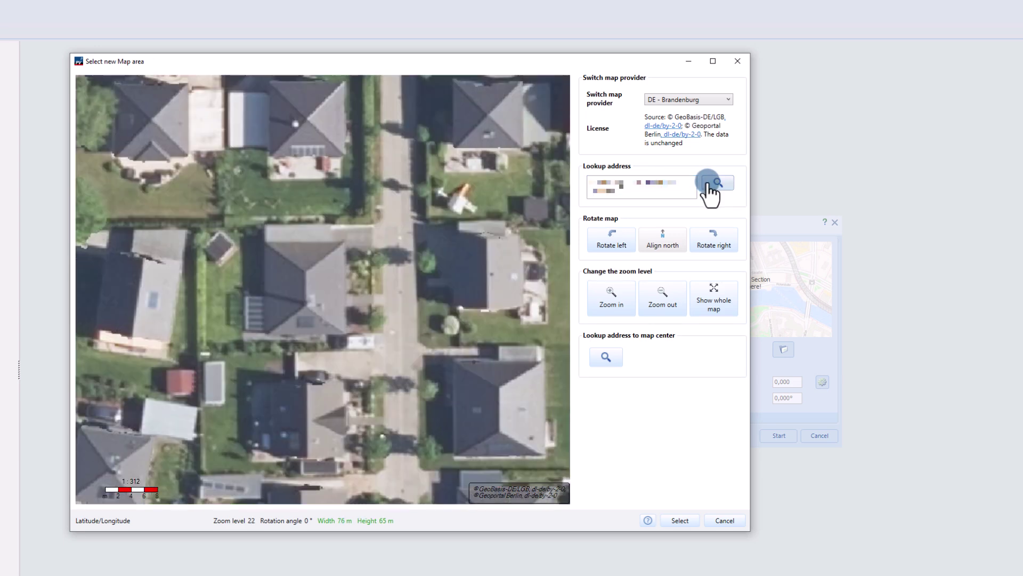
pyautogui.click(621, 298)
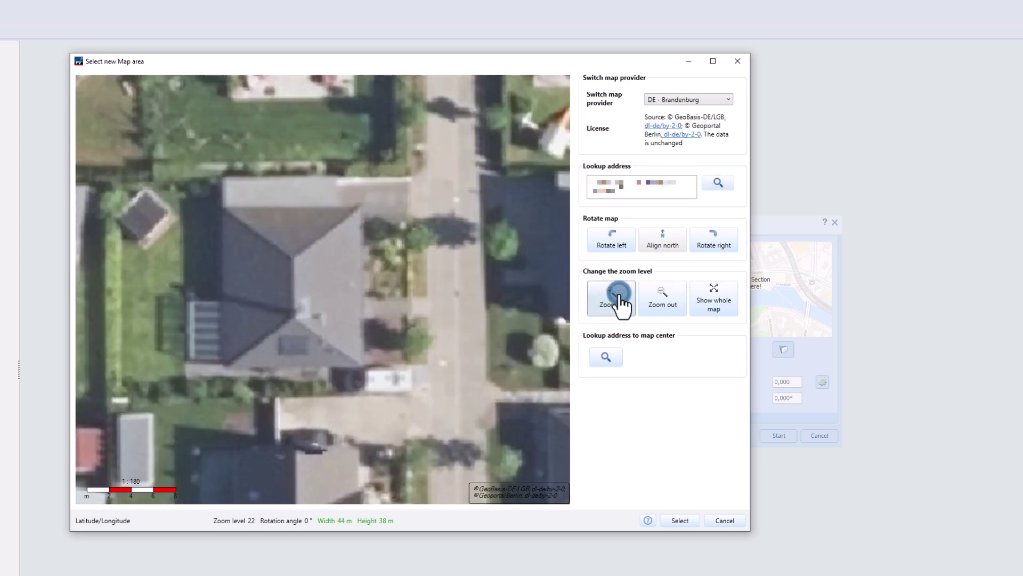
pyautogui.moveTo(485, 423); pyautogui.dragTo(506, 434)
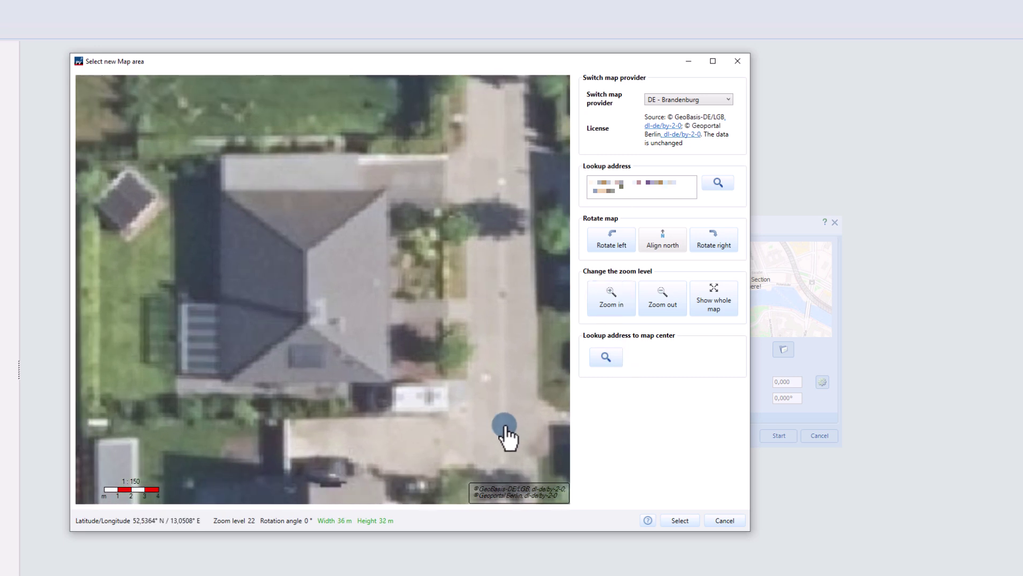
pyautogui.click(680, 521)
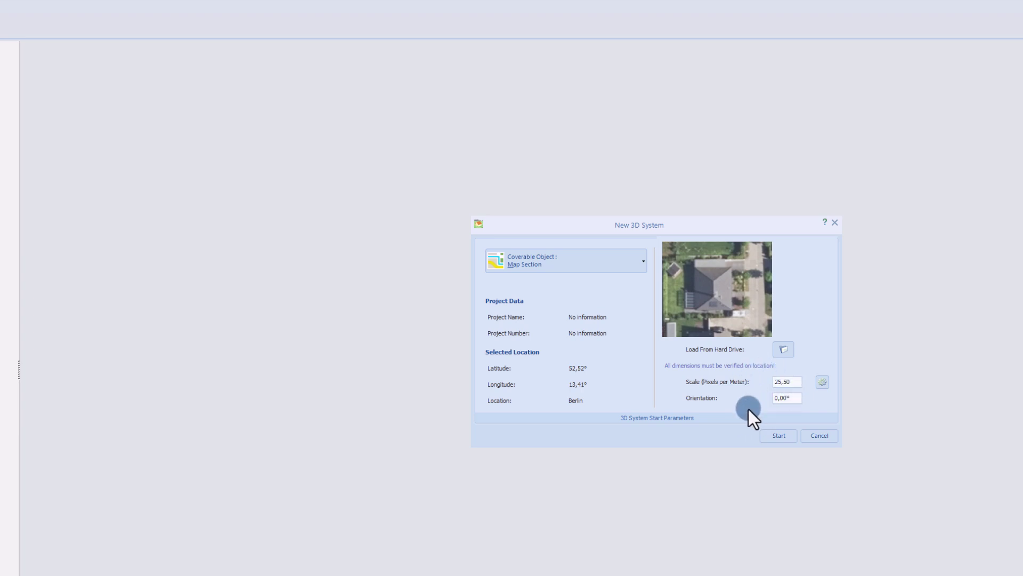
# Step: Start the 3D visualization with the selected aerial map section
pyautogui.click(769, 436)
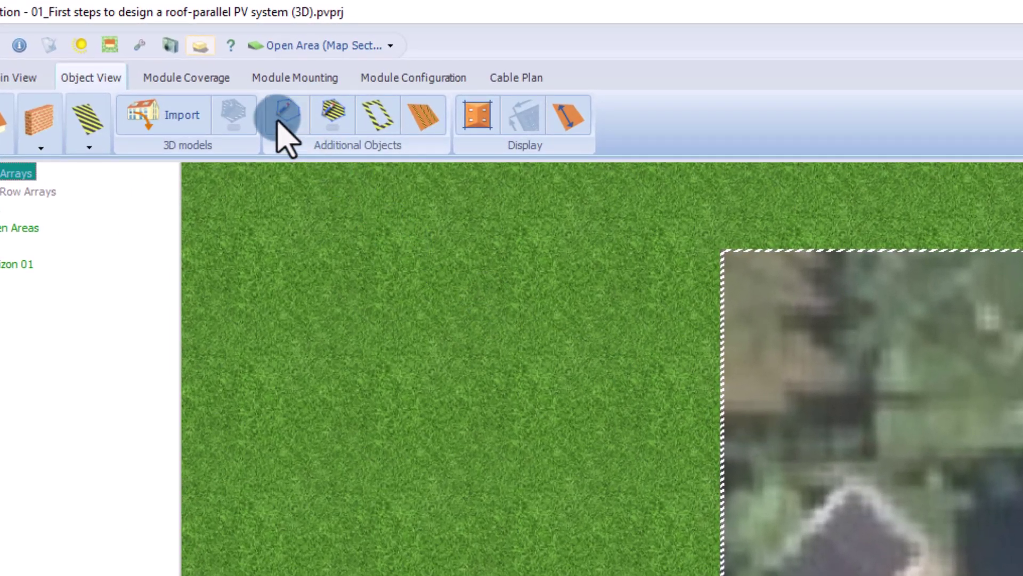
# Step: Trace the roof's four corners and its ridge line as 3D polygons
pyautogui.click(278, 118)
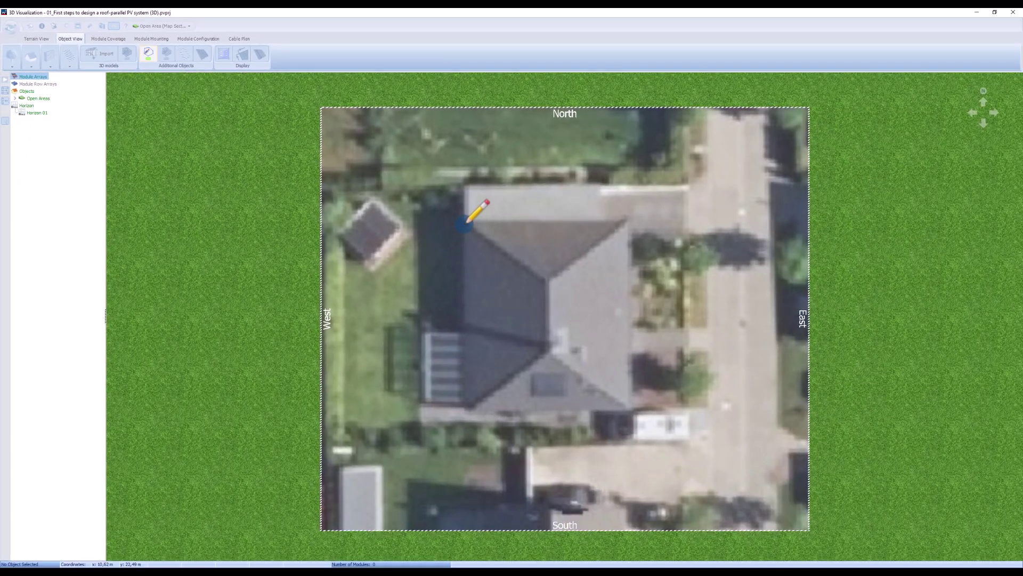
pyautogui.click(465, 224)
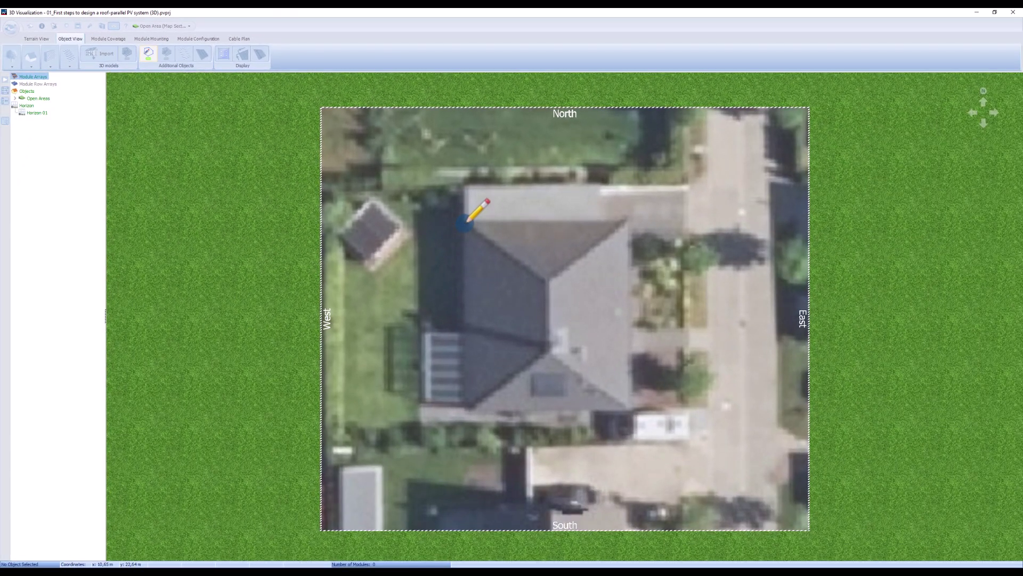
pyautogui.click(628, 223)
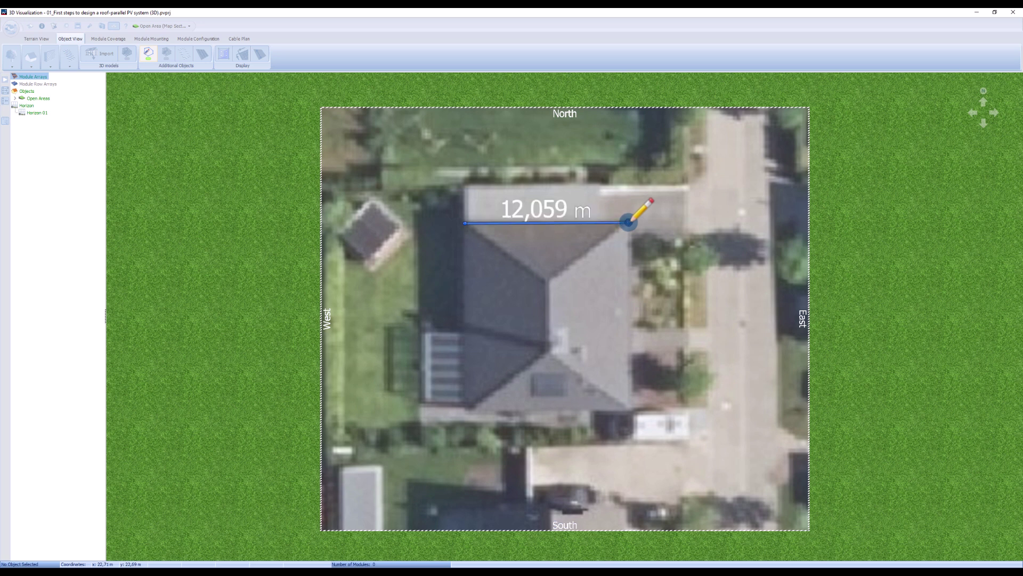
pyautogui.click(629, 410)
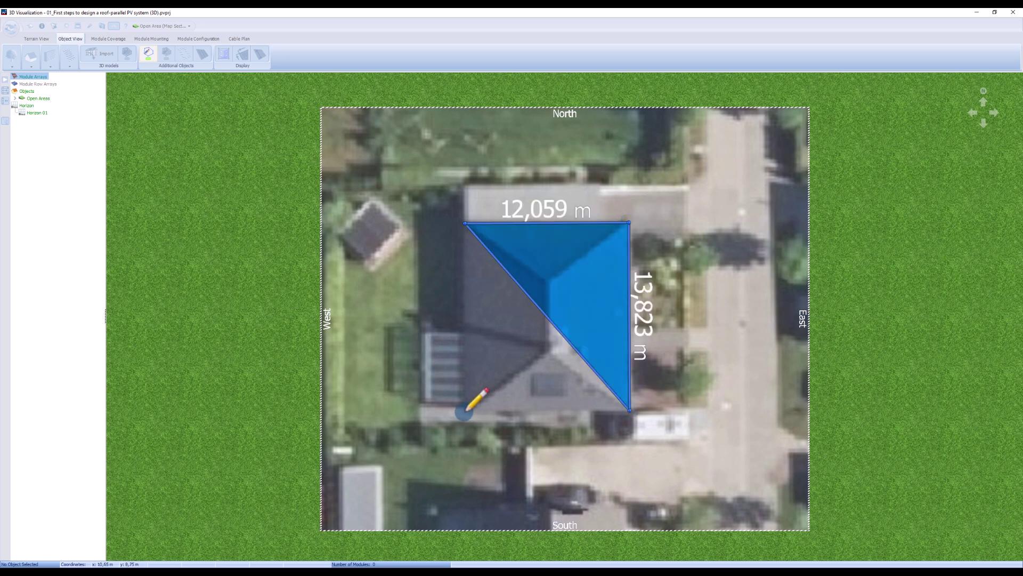
pyautogui.click(465, 411)
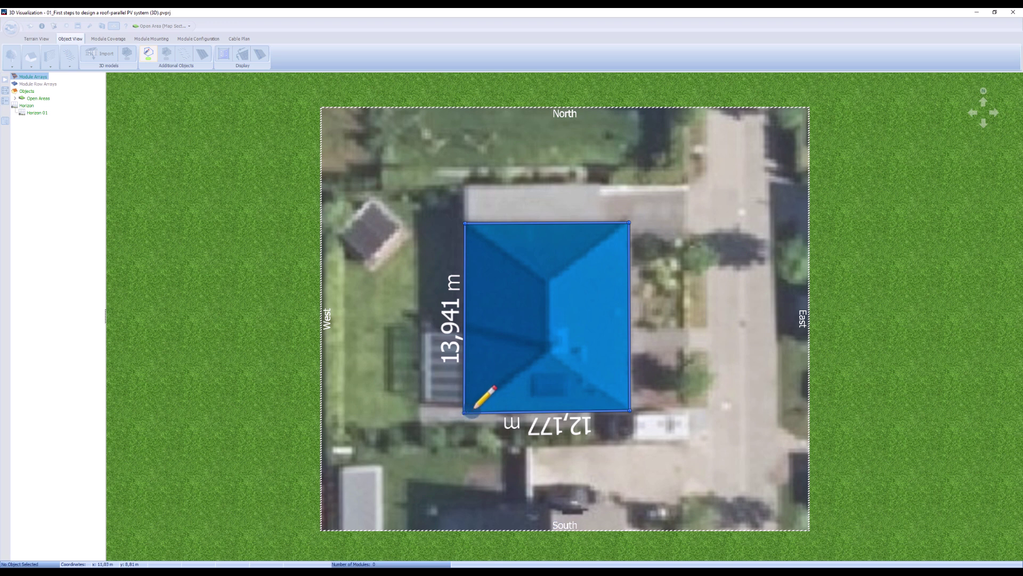
pyautogui.doubleClick(511, 372)
pyautogui.click(553, 275)
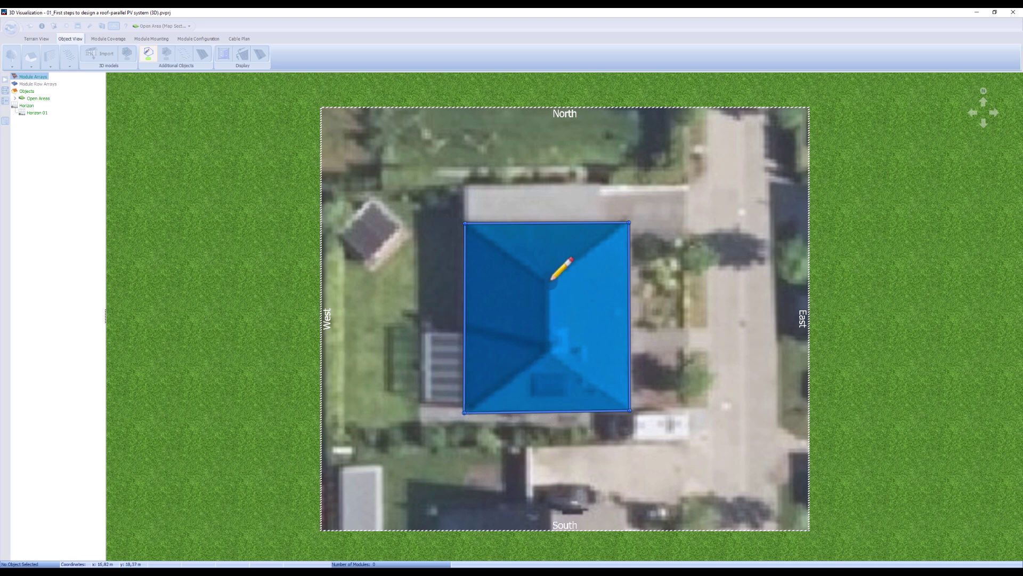
pyautogui.click(553, 339)
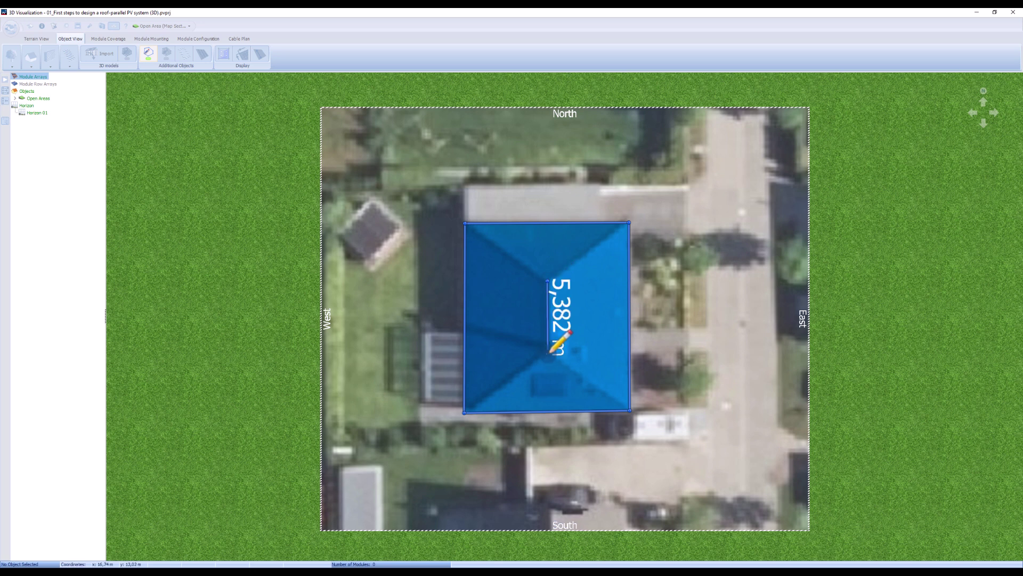
pyautogui.doubleClick(590, 325)
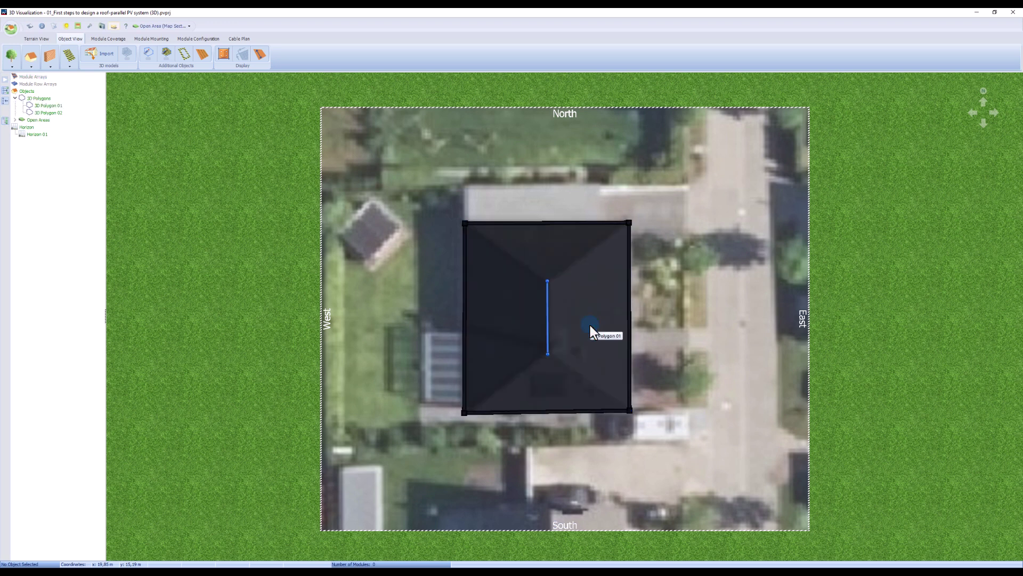
# Step: Square the roof polygon's corners with Make perpendicular
pyautogui.rightClick(503, 309)
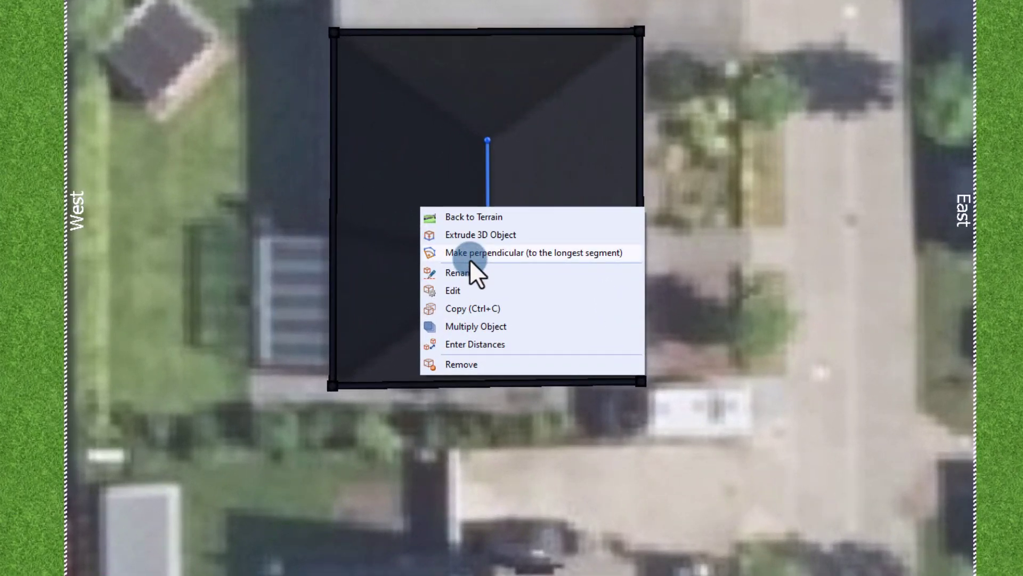
pyautogui.click(470, 260)
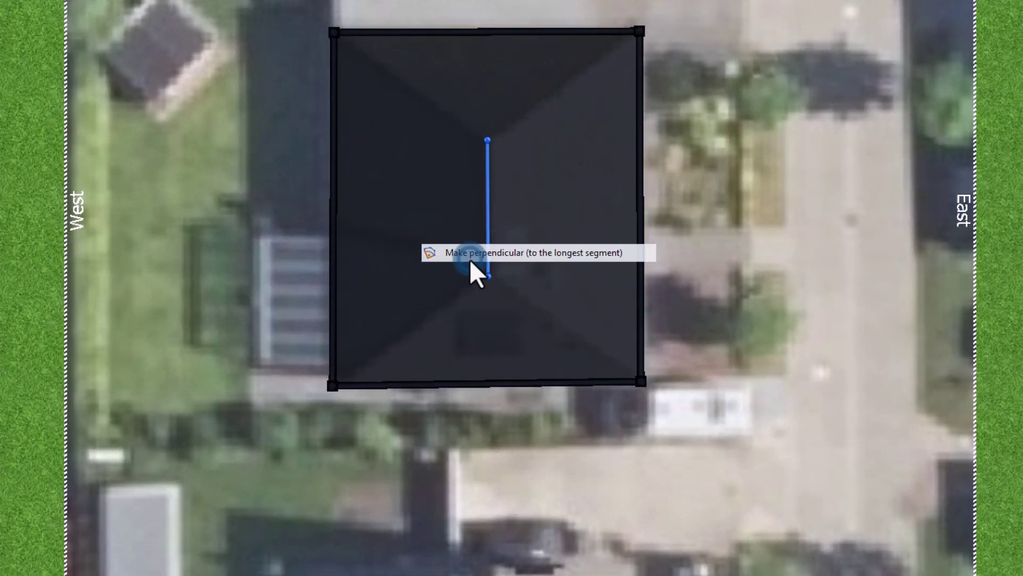
pyautogui.rightClick(415, 177)
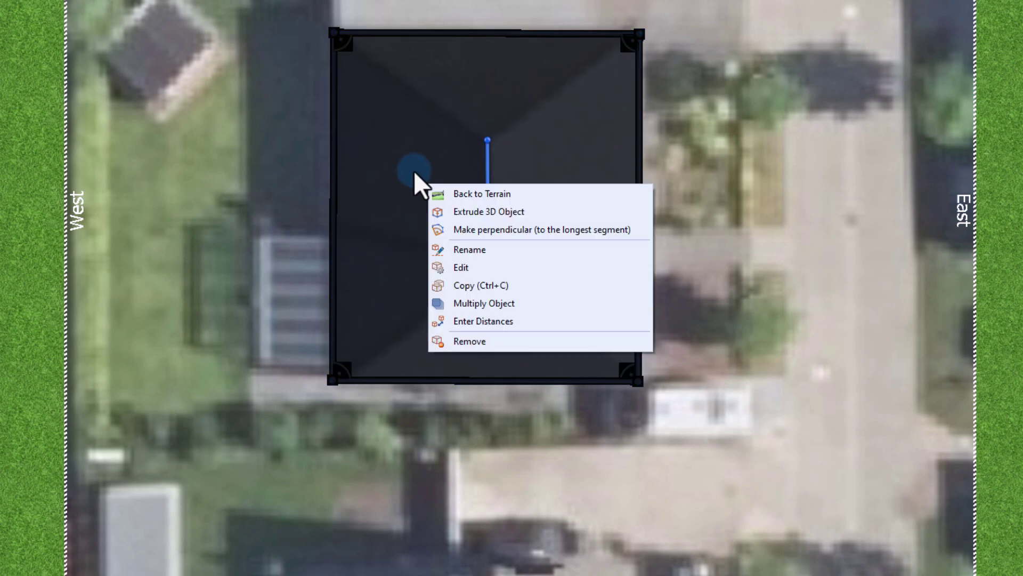
# Step: Extrude the roof polygon into a hipped-roof building with 4 m eaves height and 30° pitch
pyautogui.click(458, 212)
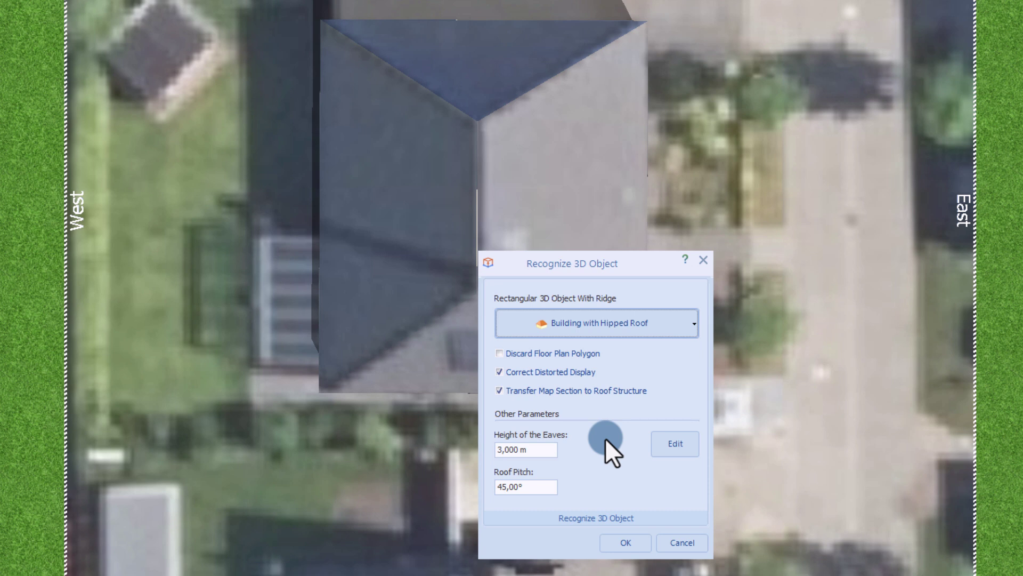
pyautogui.doubleClick(538, 450)
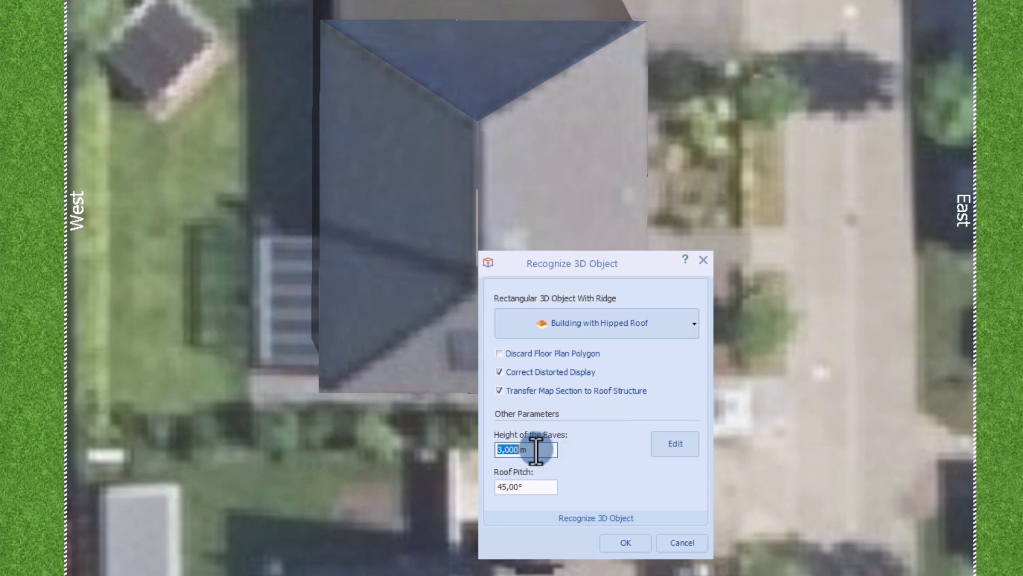
pyautogui.write('4')
pyautogui.doubleClick(535, 486)
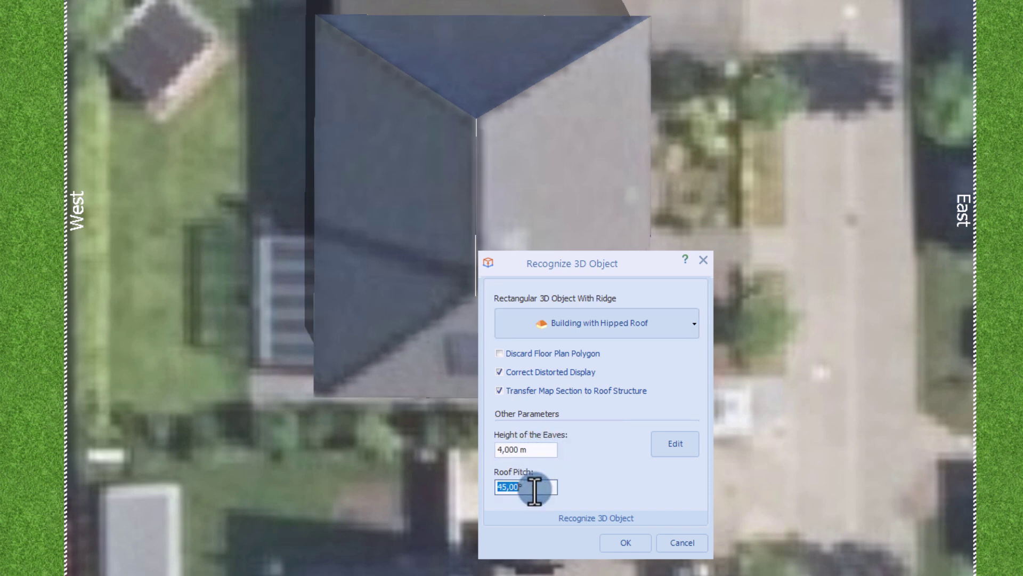
pyautogui.write('30')
pyautogui.doubleClick(535, 449)
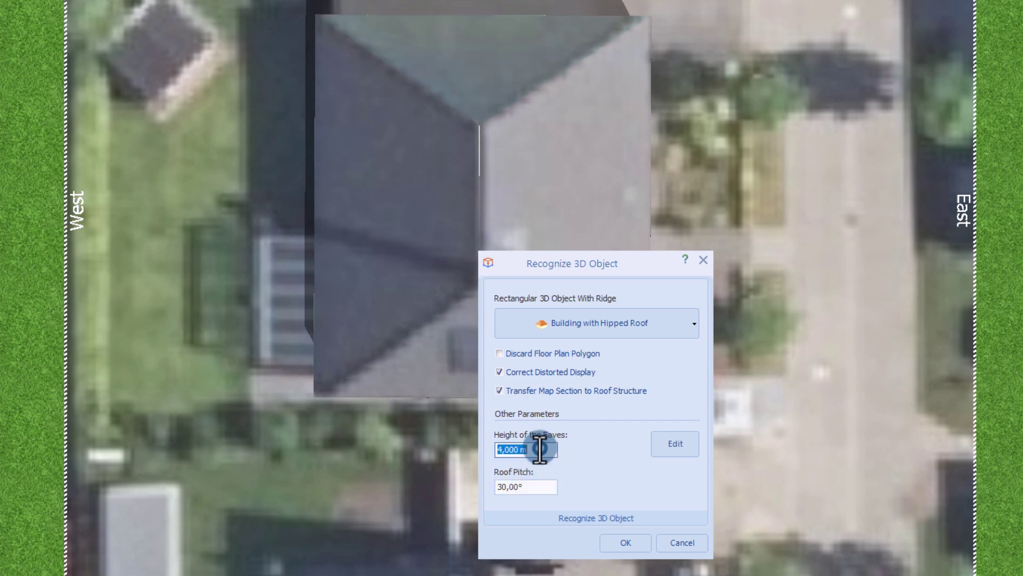
pyautogui.click(624, 542)
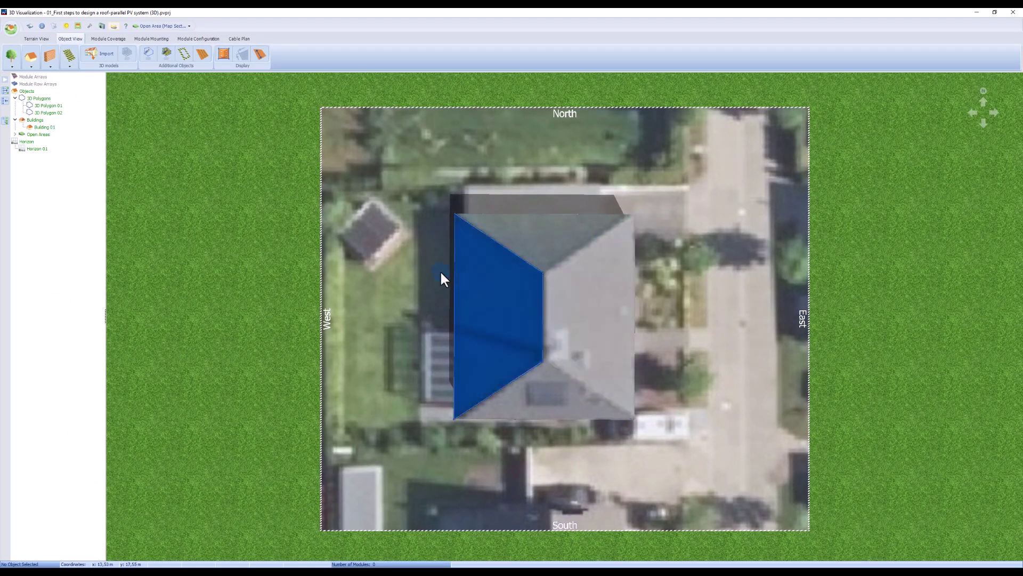
# Step: Place a deciduous tree just east of the house
pyautogui.click(11, 66)
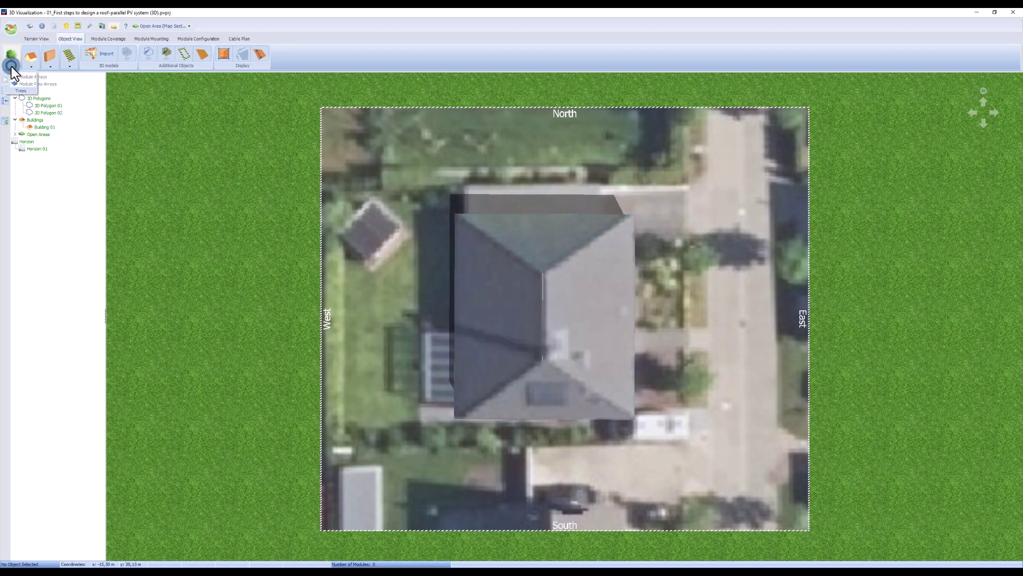
pyautogui.click(31, 66)
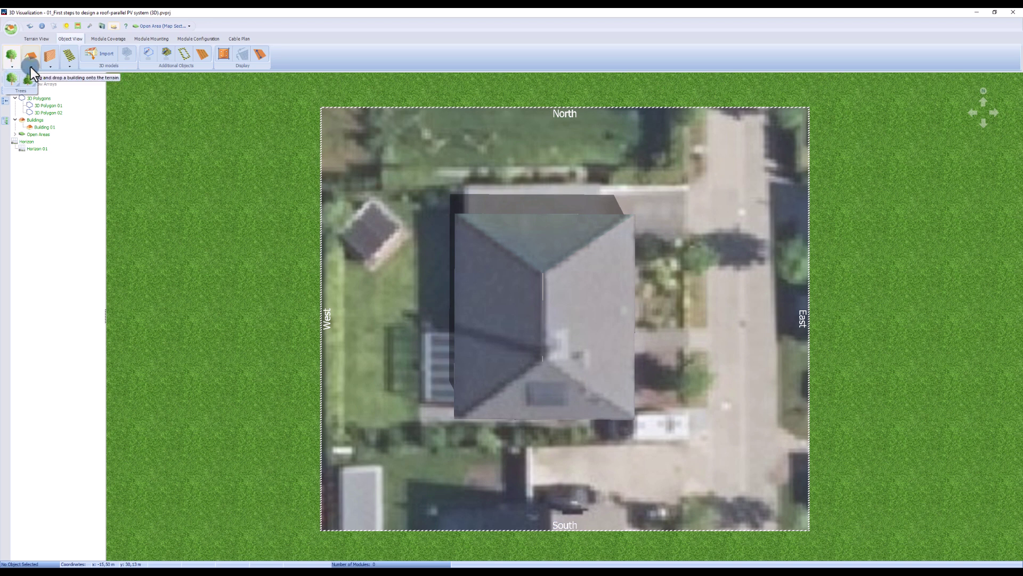
pyautogui.click(49, 66)
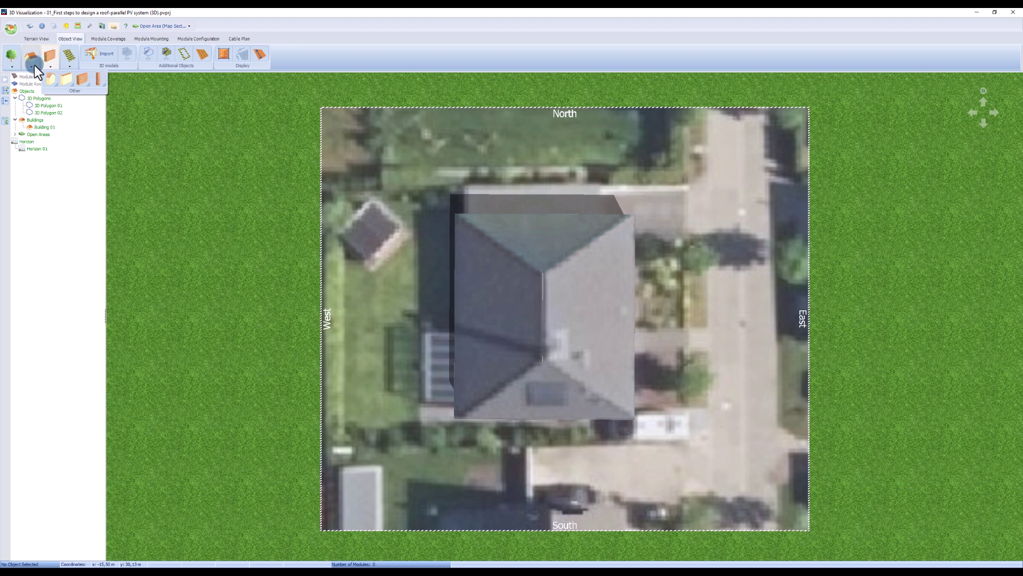
pyautogui.click(15, 67)
pyautogui.moveTo(16, 80); pyautogui.dragTo(678, 261)
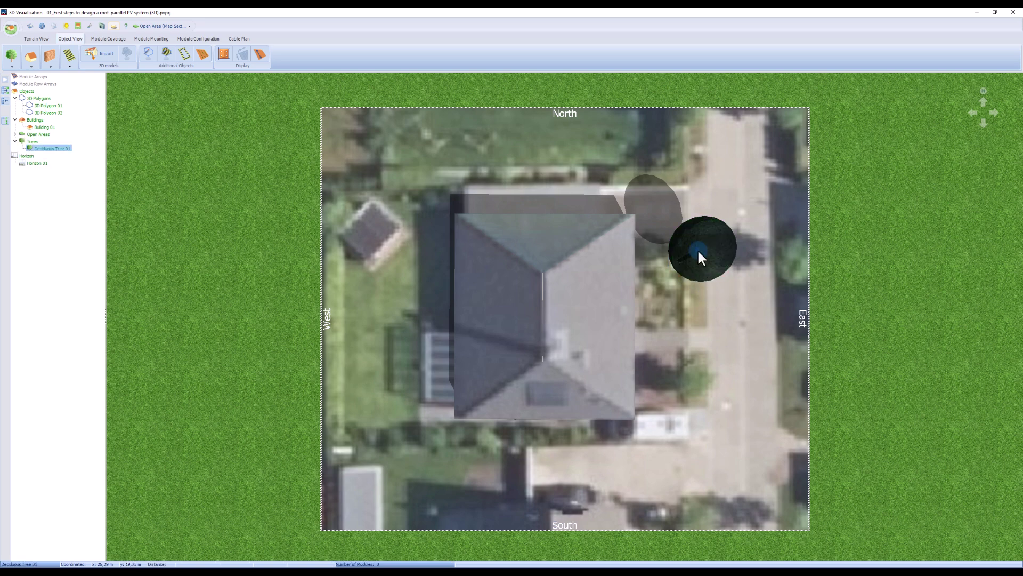
# Step: Set the tree to 4 m height with a 3 m high, 3 m wide crown
pyautogui.doubleClick(699, 257)
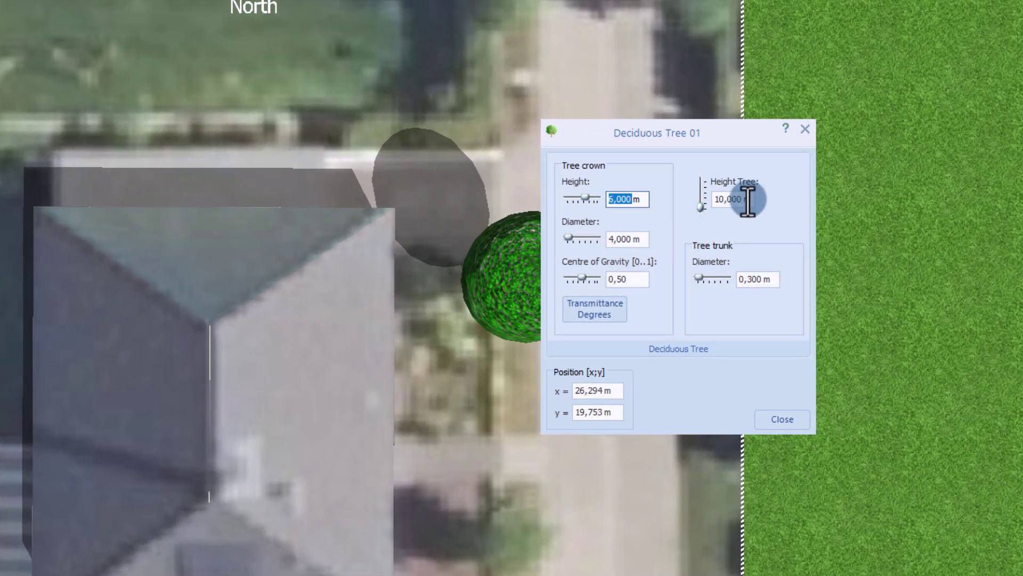
pyautogui.click(799, 208)
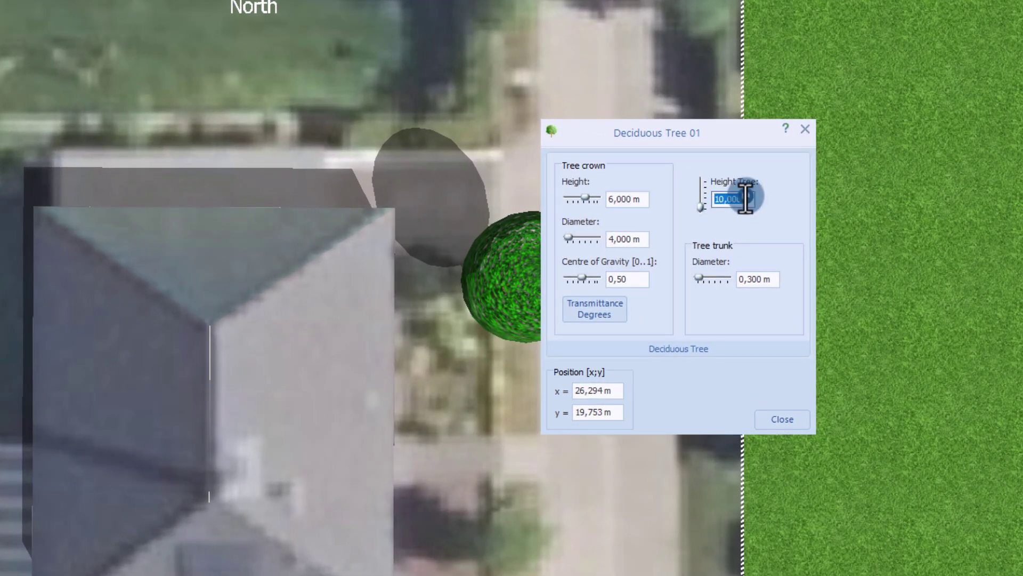
pyautogui.write('4')
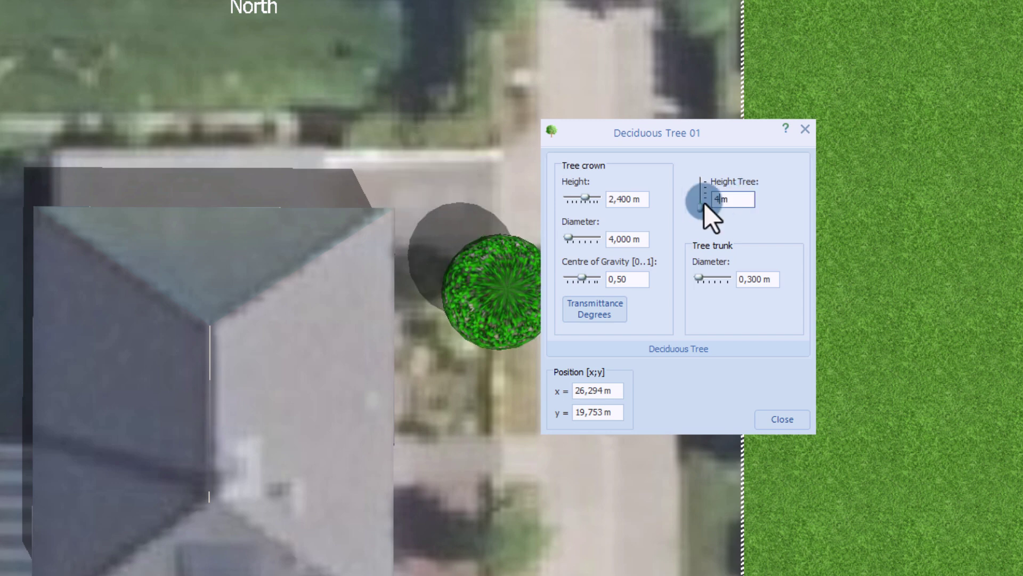
pyautogui.click(633, 200)
pyautogui.write('3')
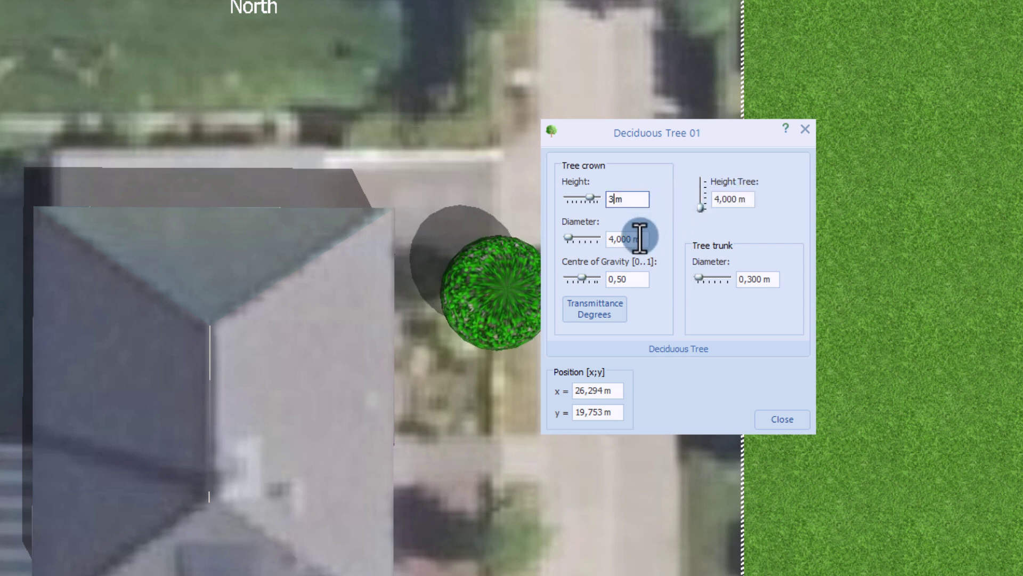
pyautogui.click(635, 239)
pyautogui.write('3')
pyautogui.click(775, 421)
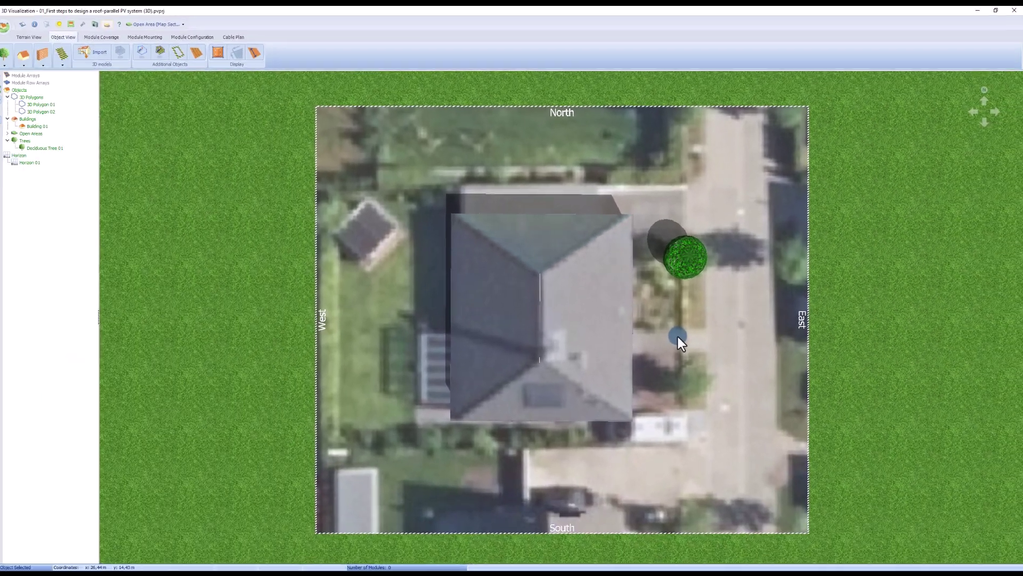
# Step: Copy the tree and place the duplicate south of the first one
pyautogui.rightClick(675, 256)
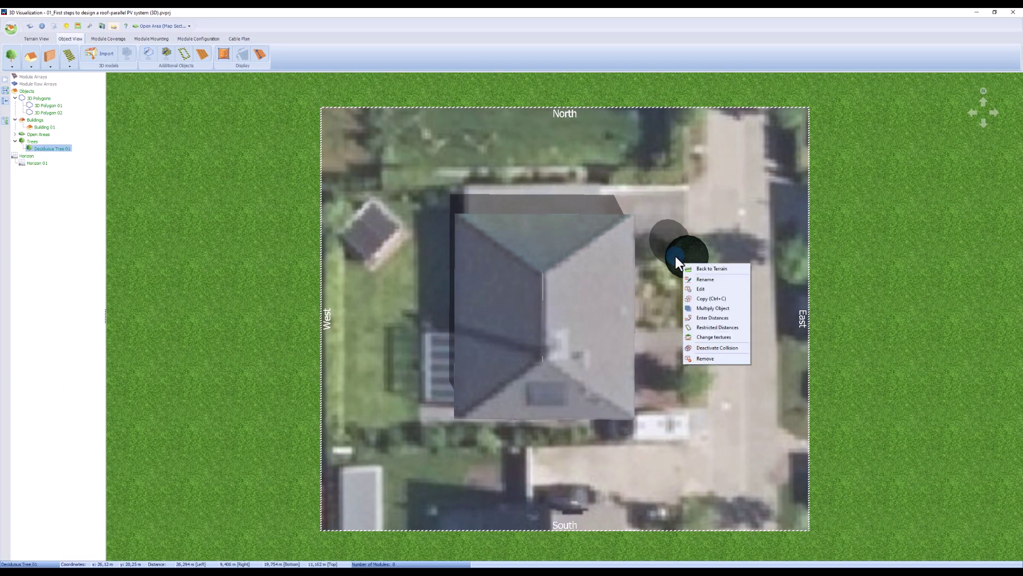
pyautogui.click(701, 299)
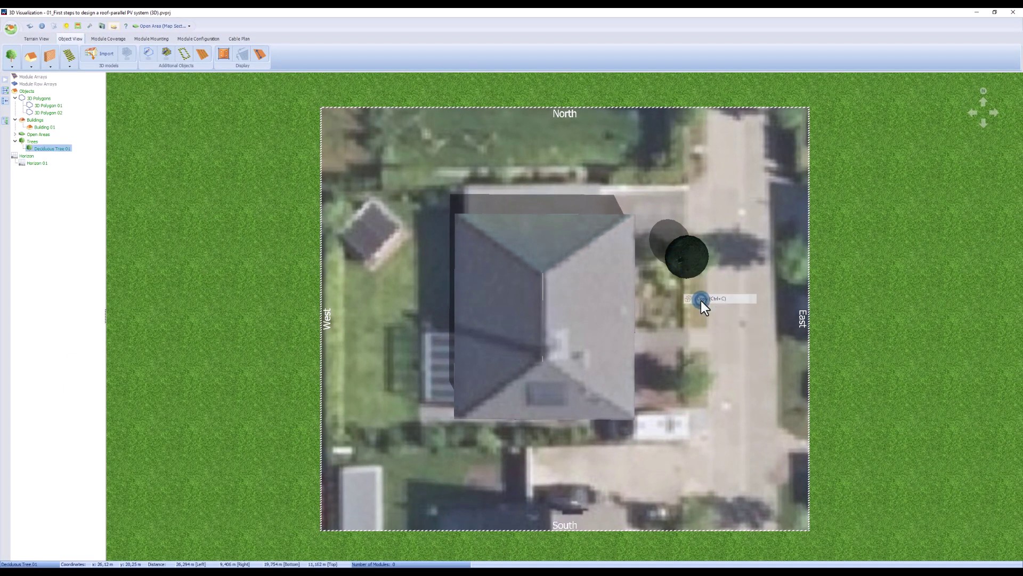
pyautogui.moveTo(737, 280); pyautogui.dragTo(682, 375)
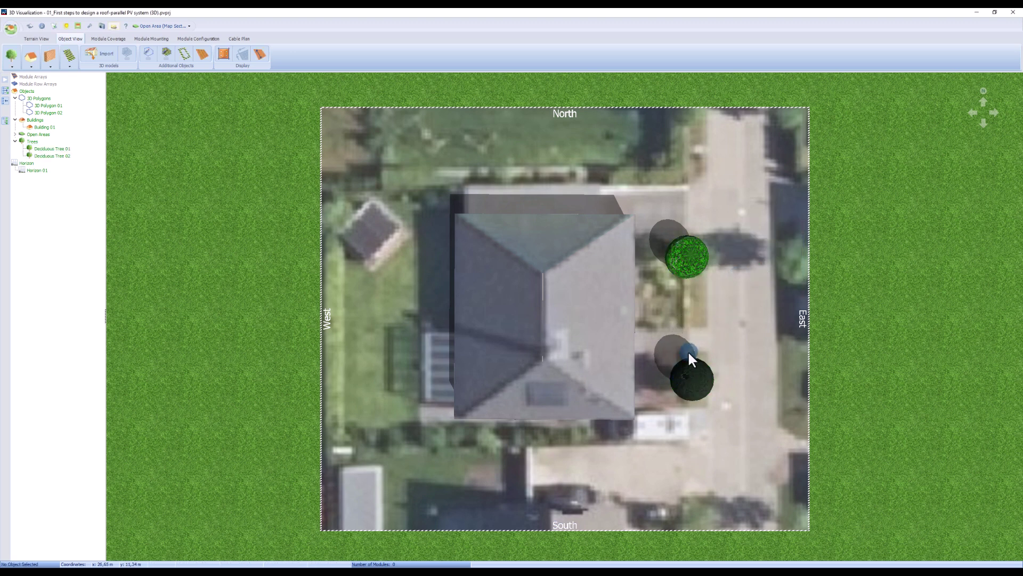
# Step: Activate the east roof and apply 0,6 m standard non-mounted edge distances
pyautogui.click(598, 314)
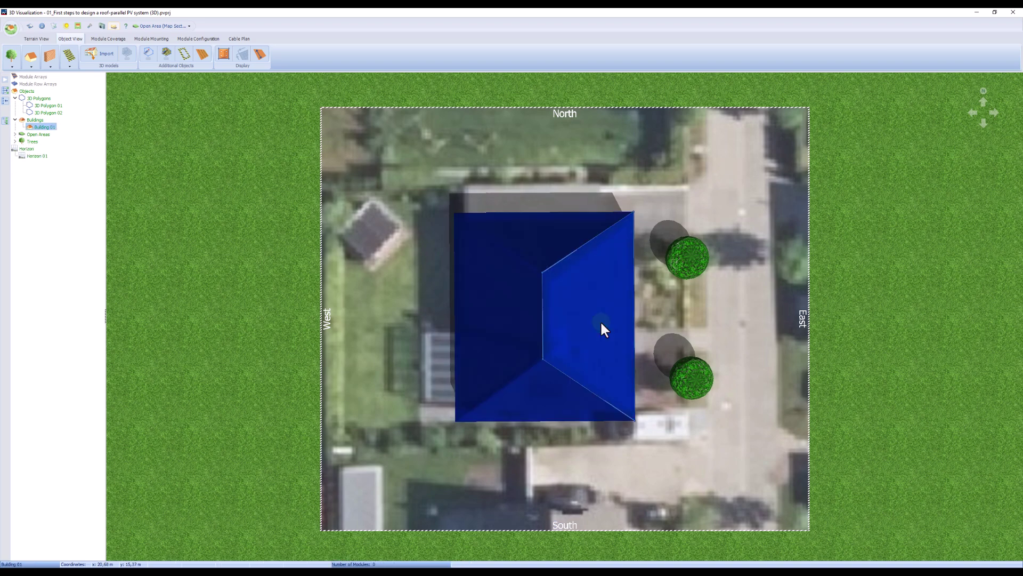
pyautogui.rightClick(602, 323)
pyautogui.click(621, 335)
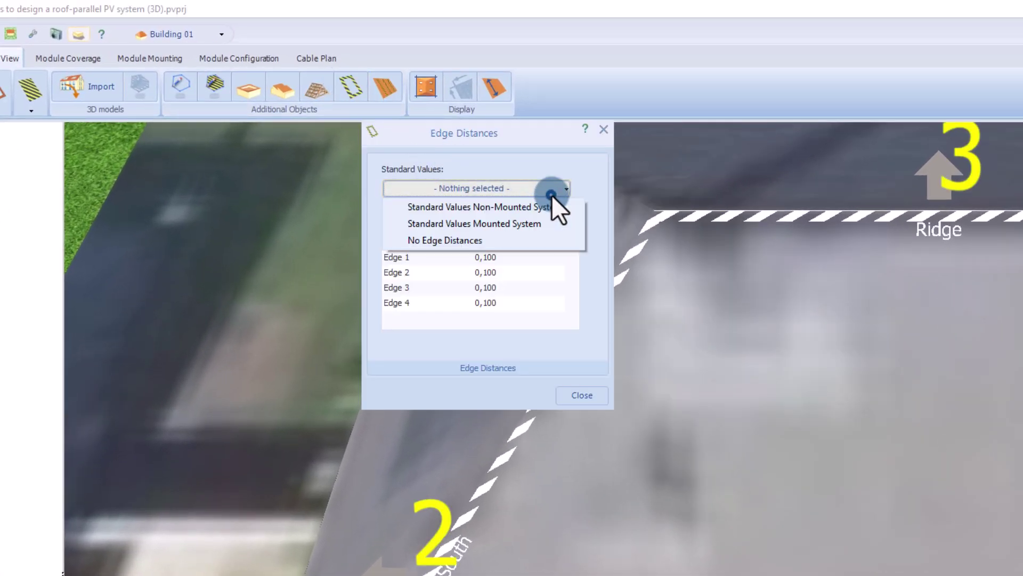
pyautogui.click(549, 203)
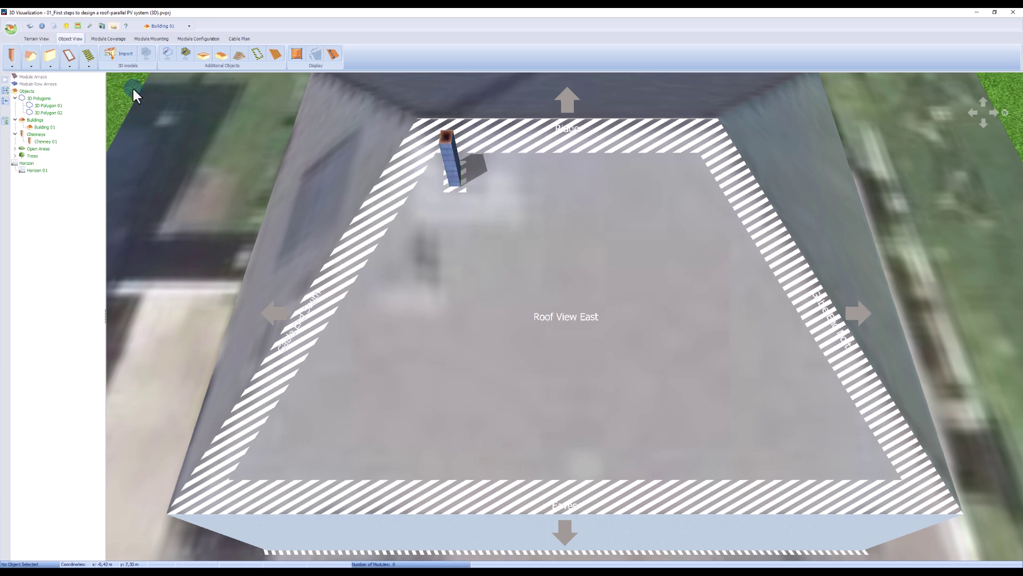
# Step: Add a parabolic antenna to the roof and resize the chimney to 0,5 m wide and deep
pyautogui.click(46, 60)
pyautogui.click(79, 76)
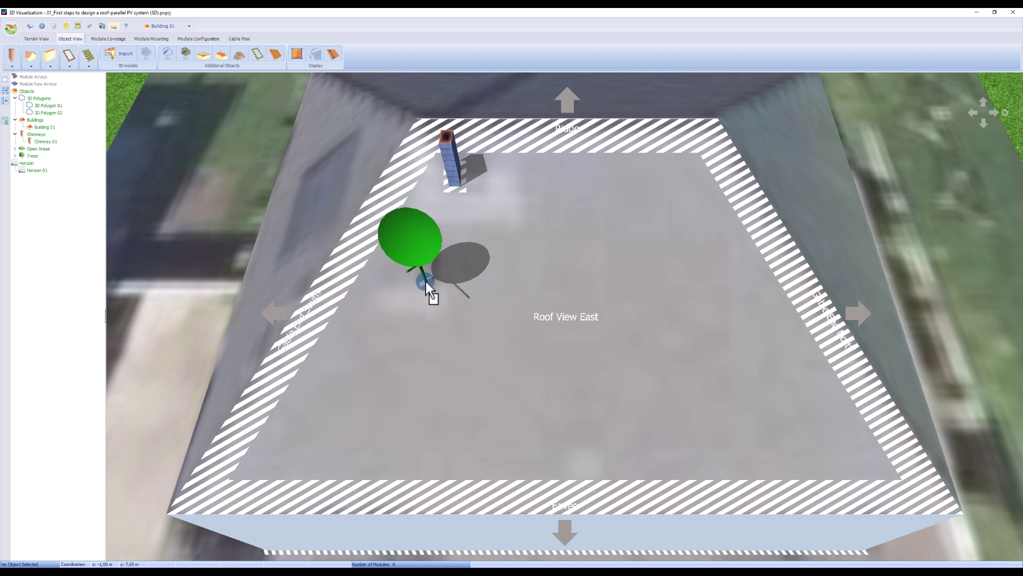
pyautogui.click(425, 272)
pyautogui.doubleClick(453, 178)
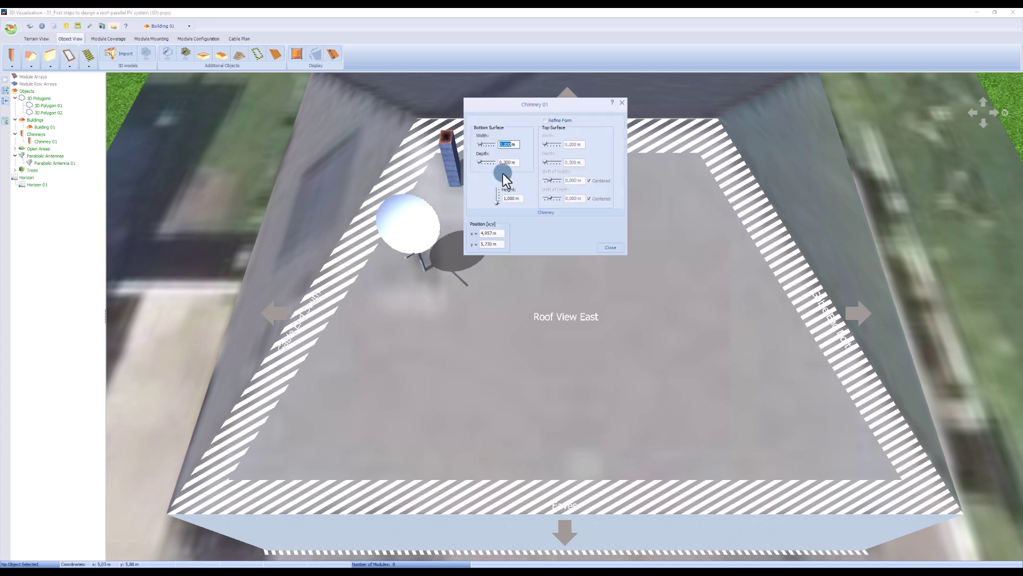
pyautogui.write('0,5')
pyautogui.click(521, 162)
pyautogui.write('0,5')
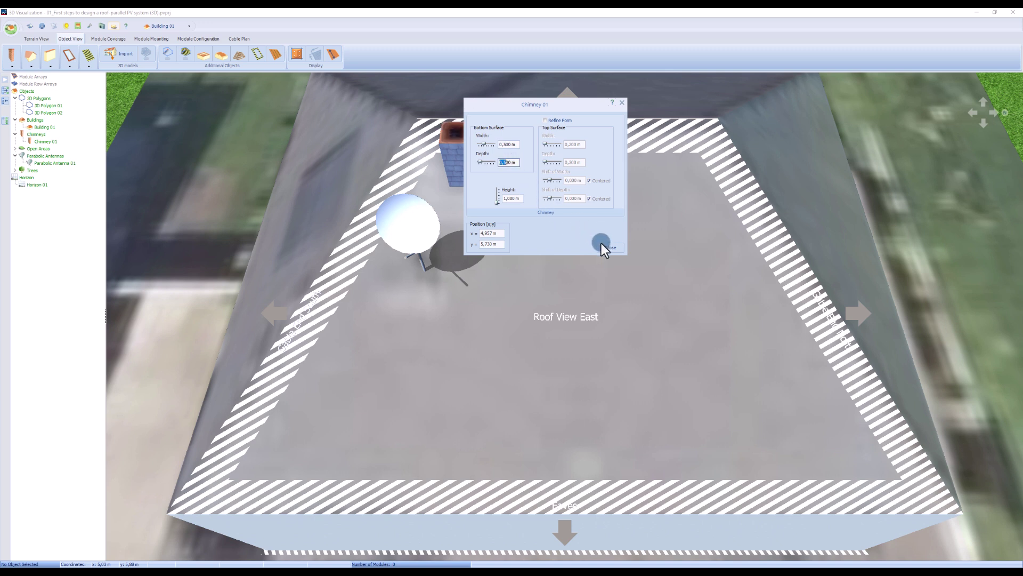
pyautogui.click(608, 247)
# Step: Give both the chimney and the antenna 0,5 m restricted distances on all sides
pyautogui.click(474, 172)
pyautogui.rightClick(472, 171)
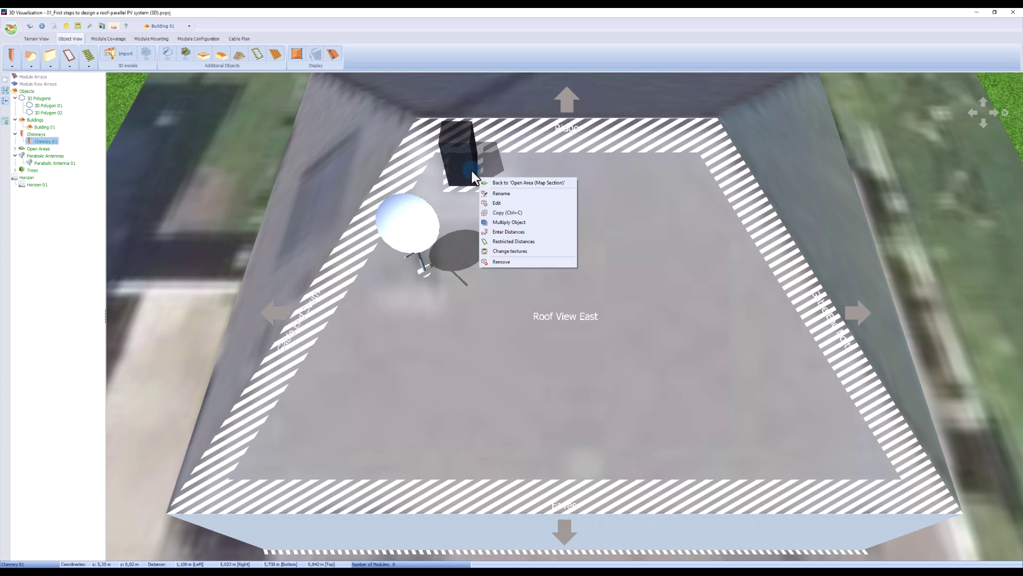
pyautogui.click(503, 241)
pyautogui.click(605, 314)
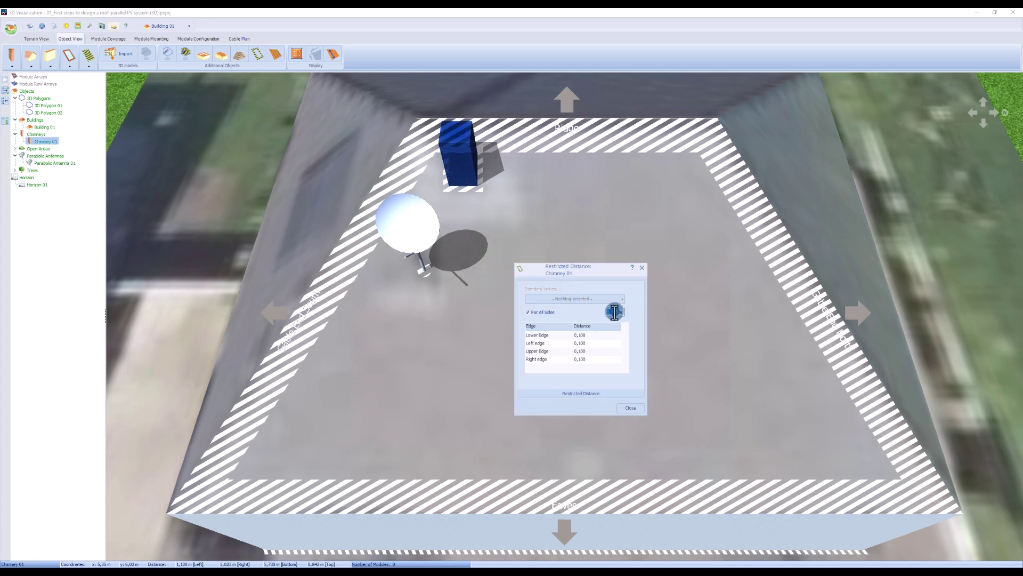
pyautogui.write('0,5')
pyautogui.click(629, 408)
pyautogui.rightClick(396, 217)
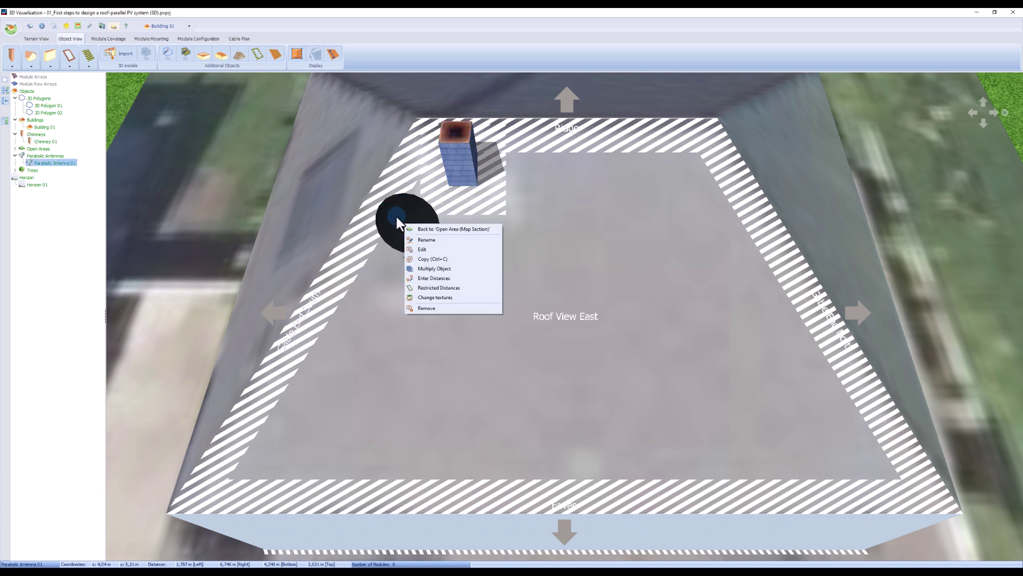
pyautogui.click(432, 286)
pyautogui.write('0,5')
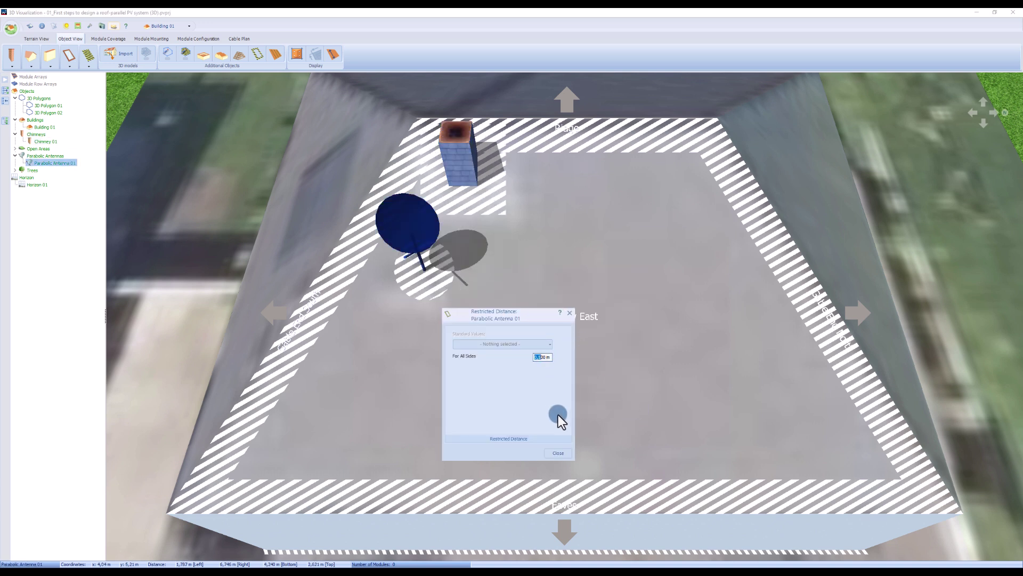
pyautogui.click(558, 458)
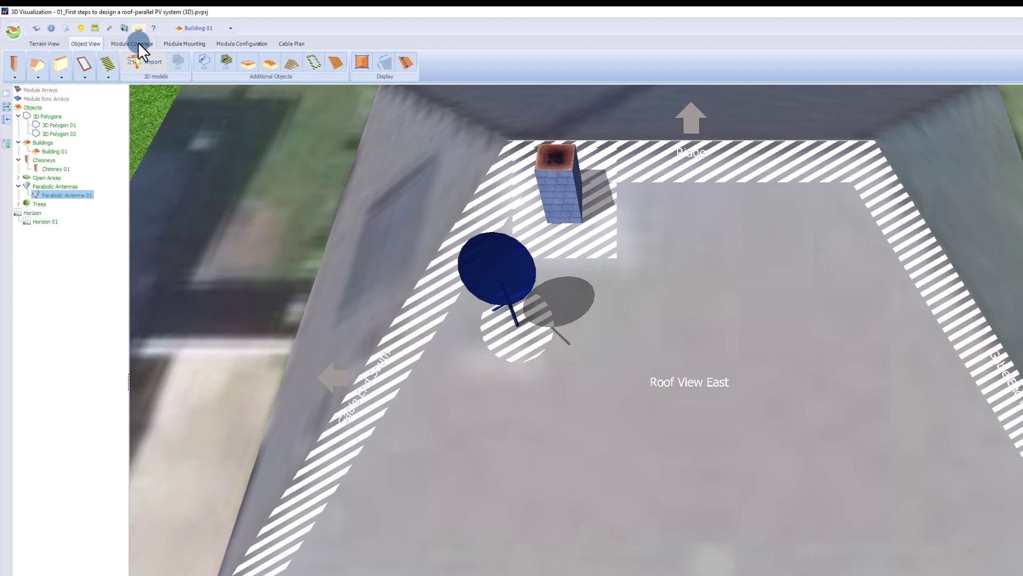
# Step: Replace the example reference module with the Solar Fabrik GmbH Mono S4 - Halfcut 400W
pyautogui.click(108, 38)
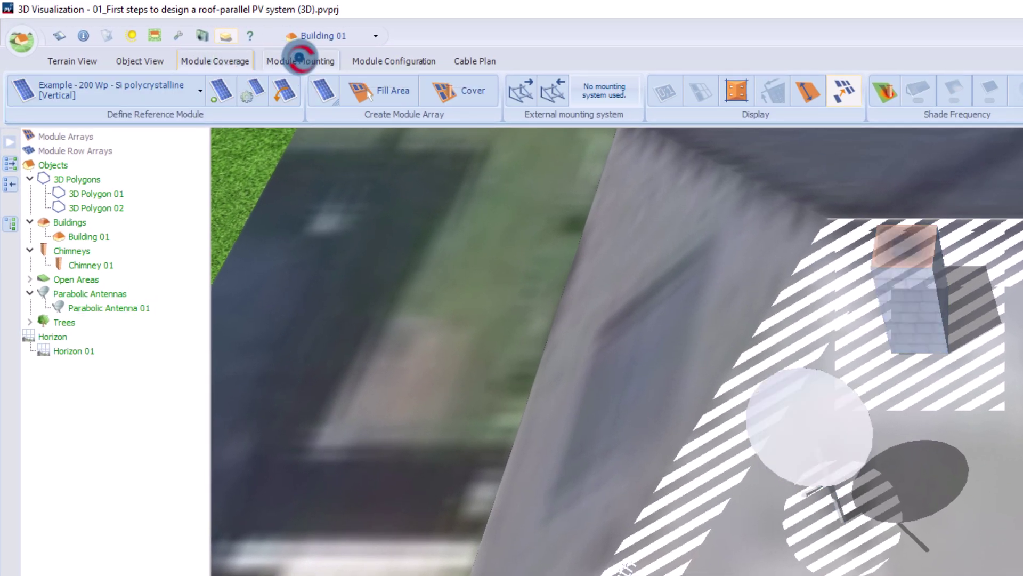
pyautogui.click(298, 59)
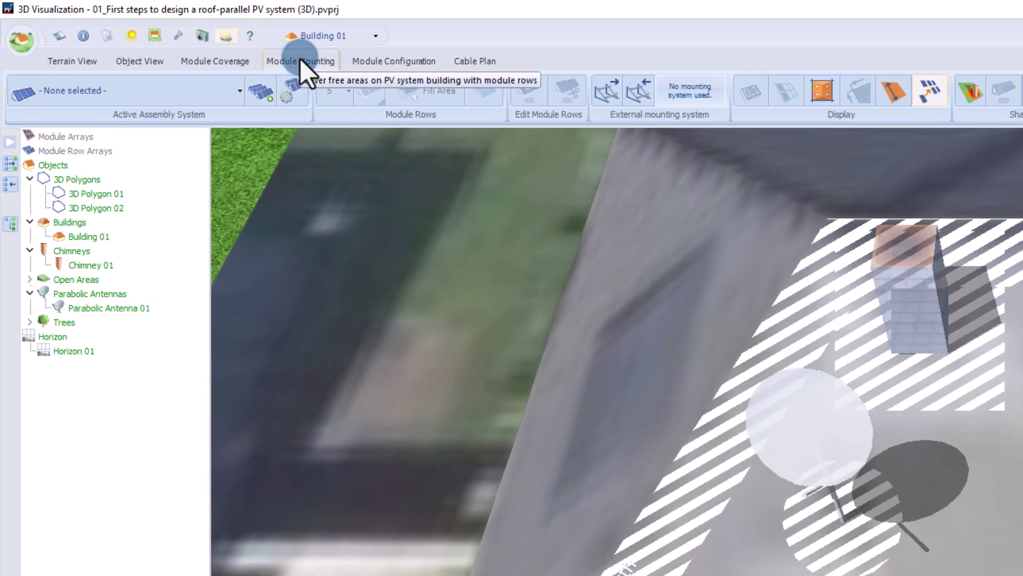
pyautogui.click(184, 61)
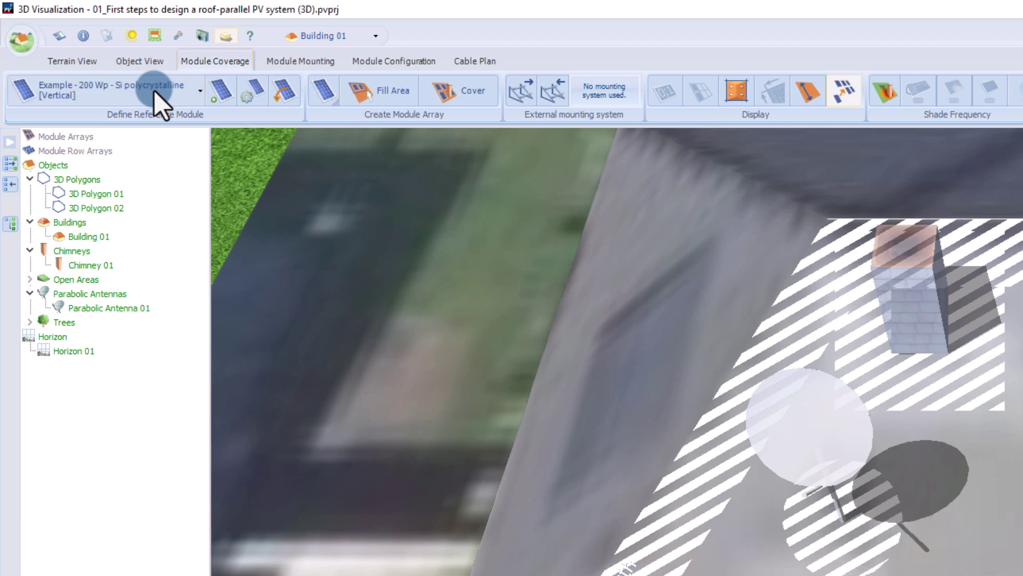
pyautogui.click(192, 91)
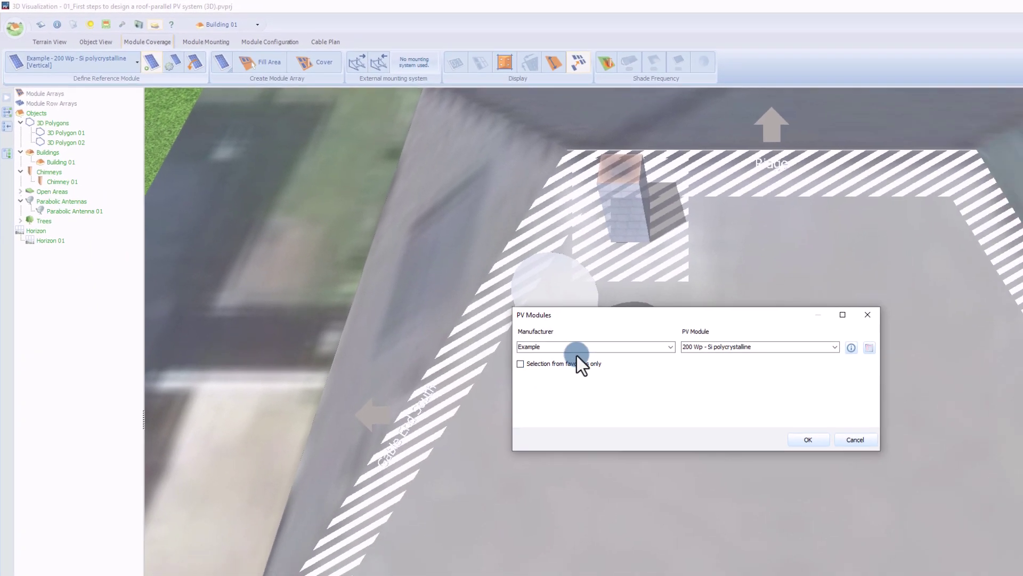
pyautogui.doubleClick(767, 468)
pyautogui.write('solar fa')
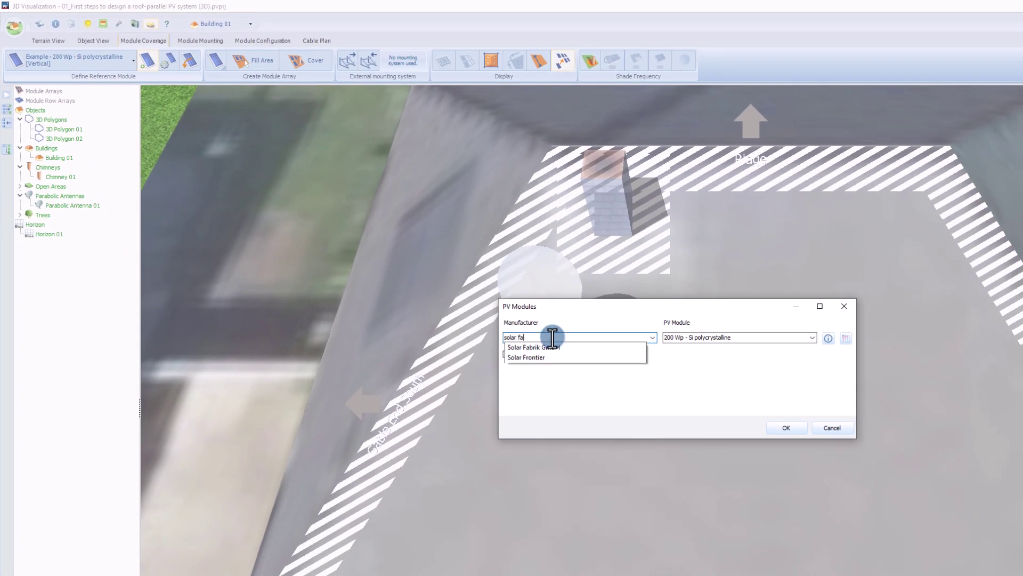
pyautogui.write('brik')
pyautogui.click(563, 349)
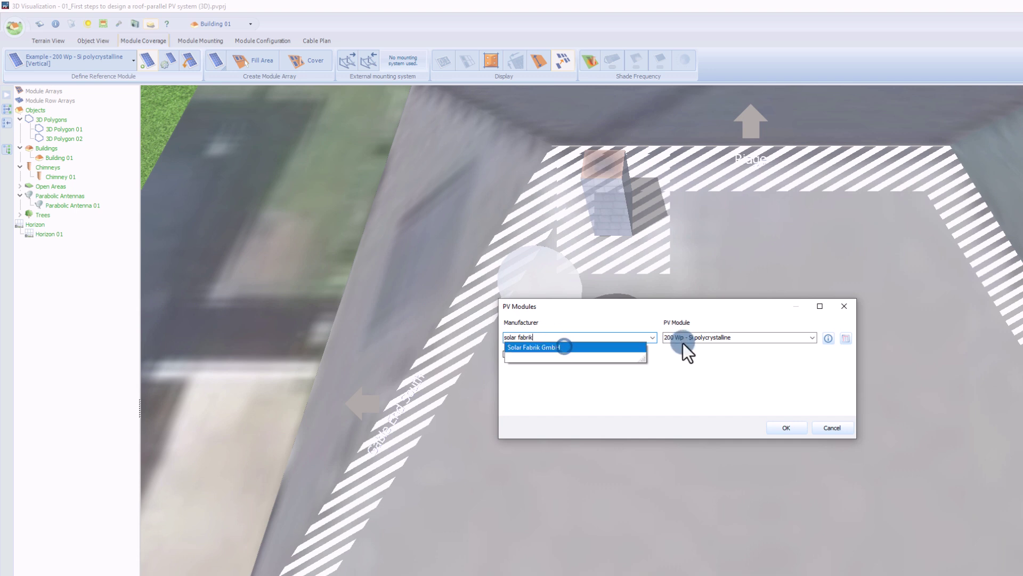
pyautogui.click(808, 337)
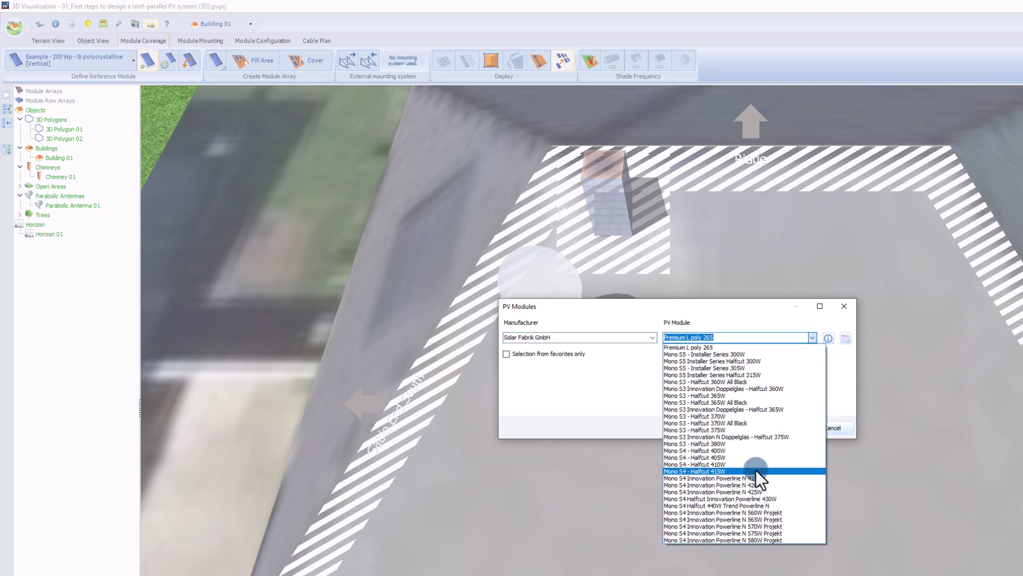
pyautogui.click(740, 451)
pyautogui.click(782, 429)
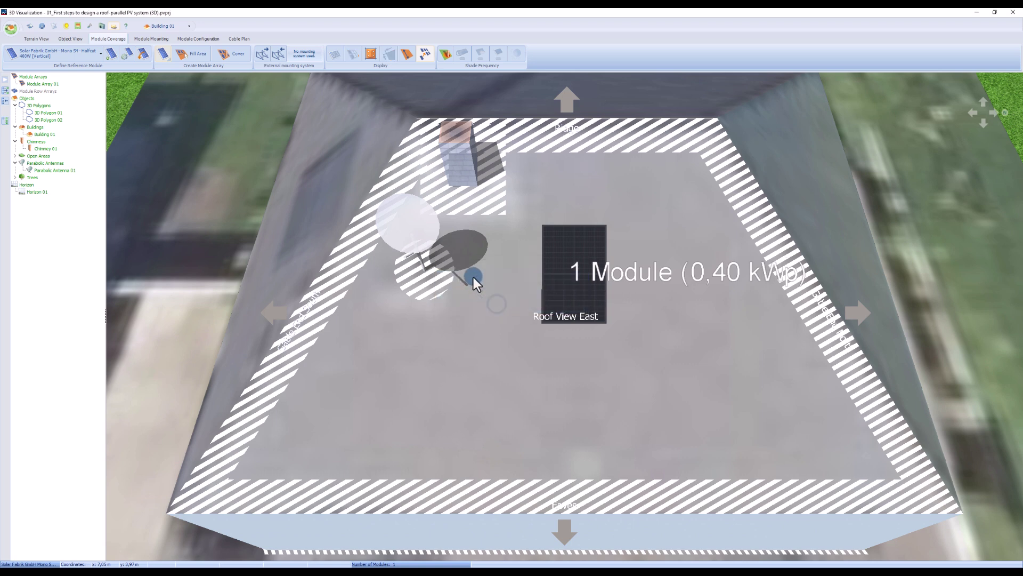
# Step: Place a module array in a marked area of the east roof
pyautogui.click(195, 55)
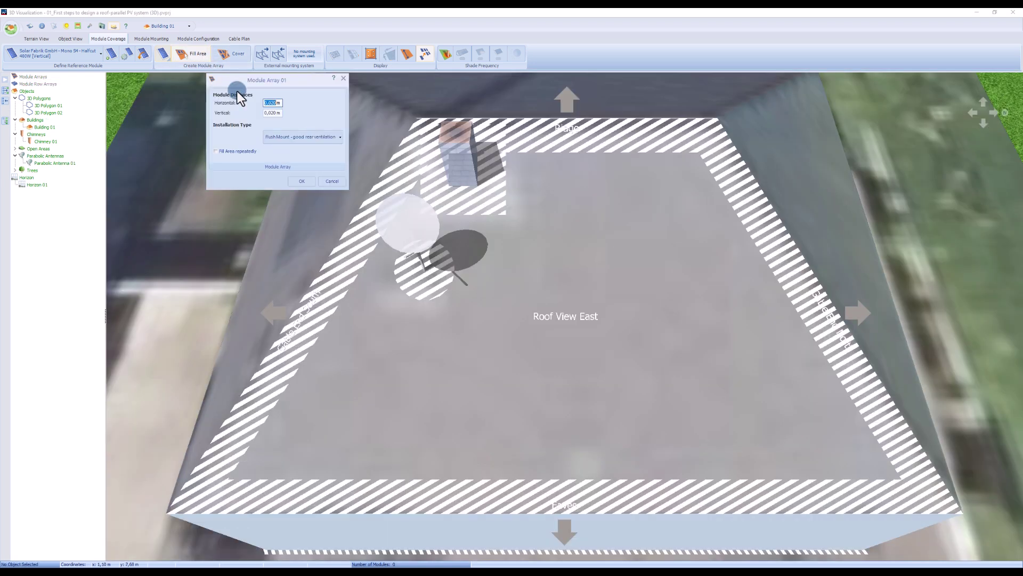
pyautogui.click(302, 181)
pyautogui.moveTo(501, 275); pyautogui.dragTo(746, 419)
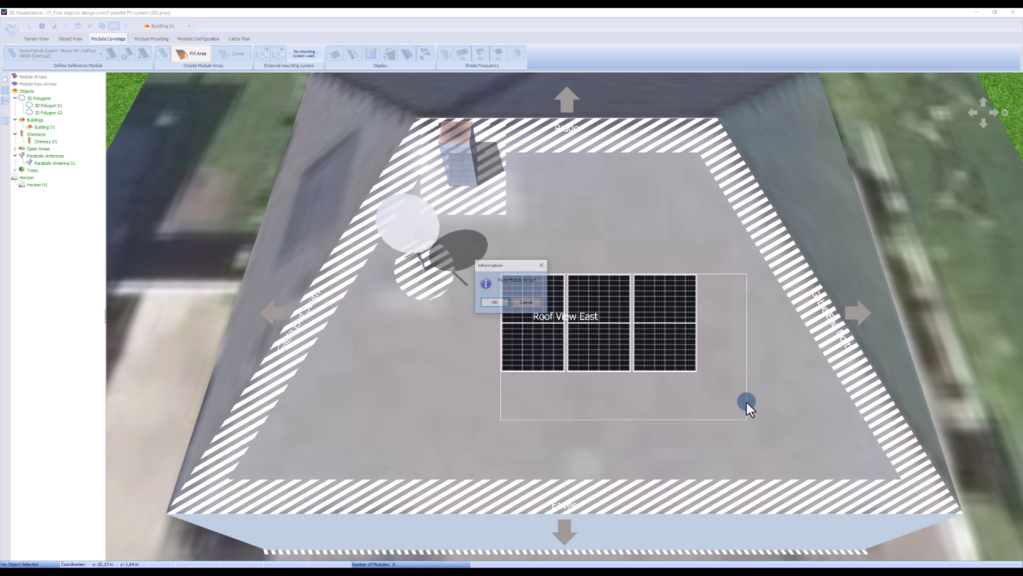
pyautogui.click(490, 302)
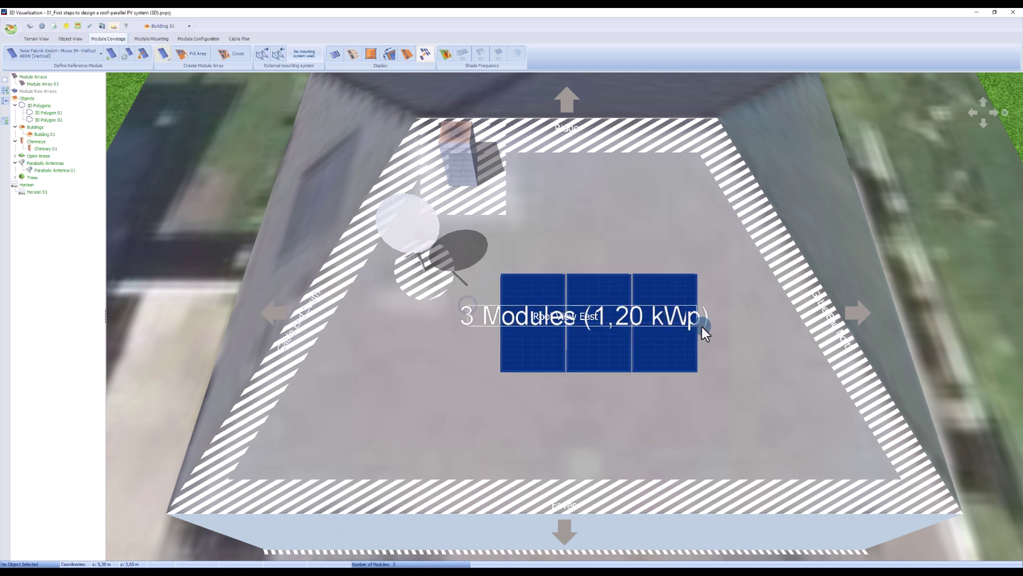
# Step: Delete the three placed modules and auto-cover the east roof with 15 modules
pyautogui.press('Delete')
pyautogui.click(495, 301)
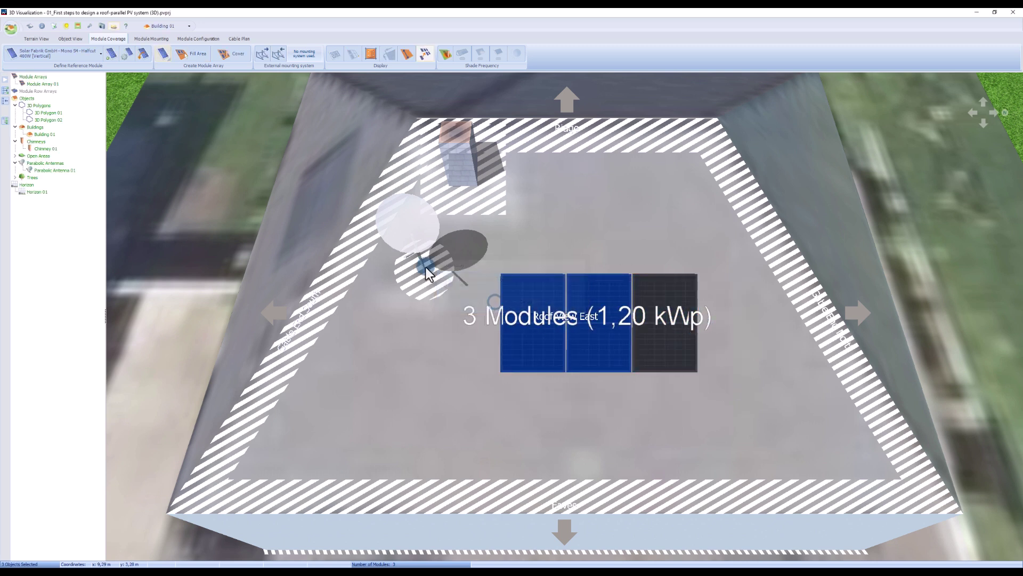
pyautogui.click(235, 53)
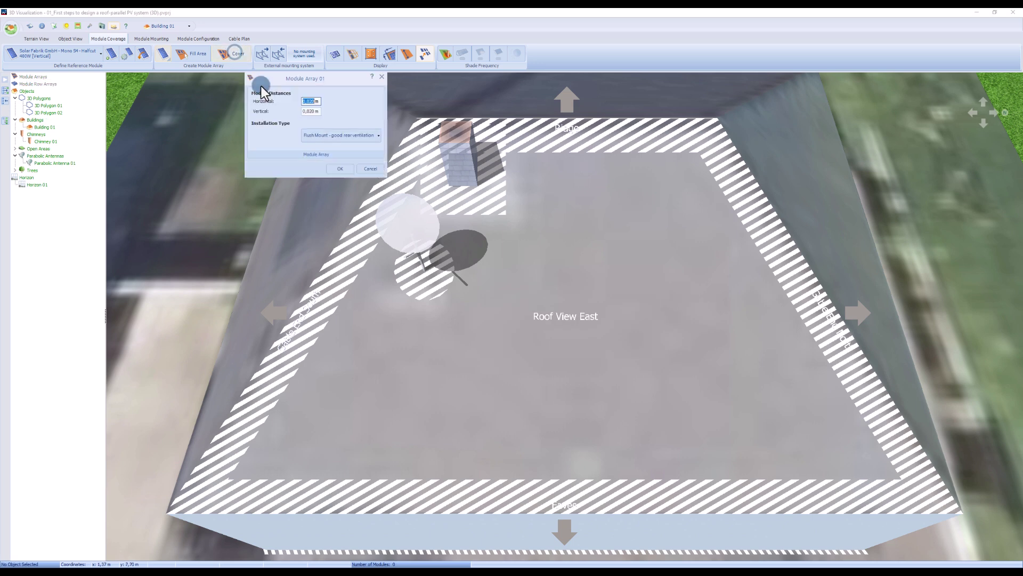
pyautogui.click(340, 165)
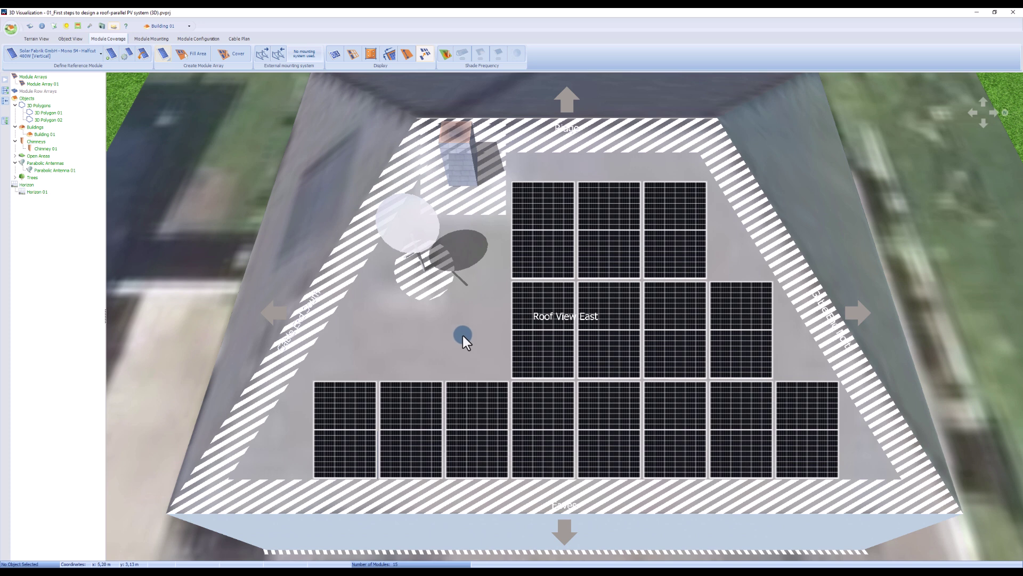
# Step: Calculate shade frequency and delete the 6,0%-shaded top-left module beside the chimney
pyautogui.click(444, 55)
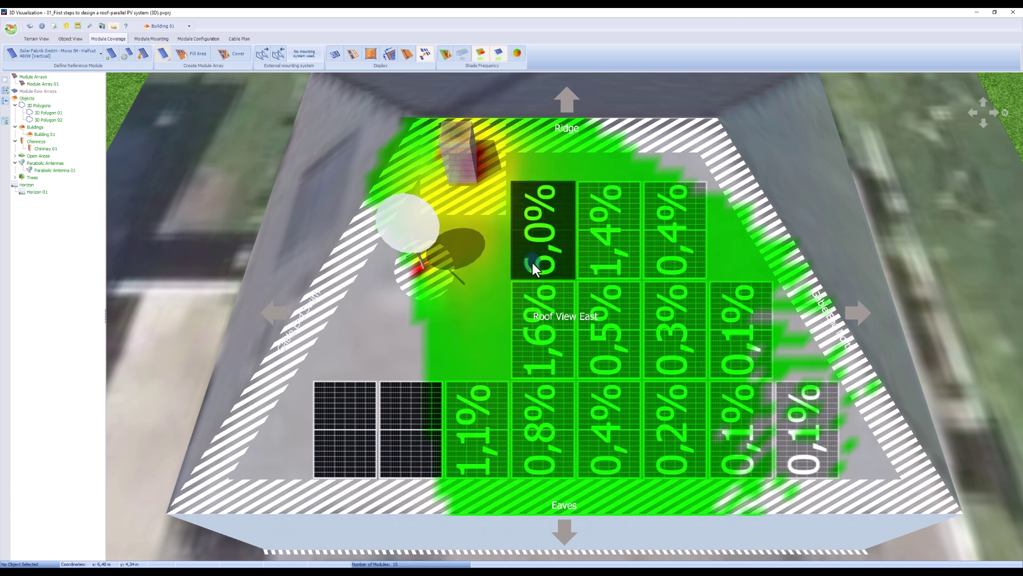
pyautogui.click(532, 263)
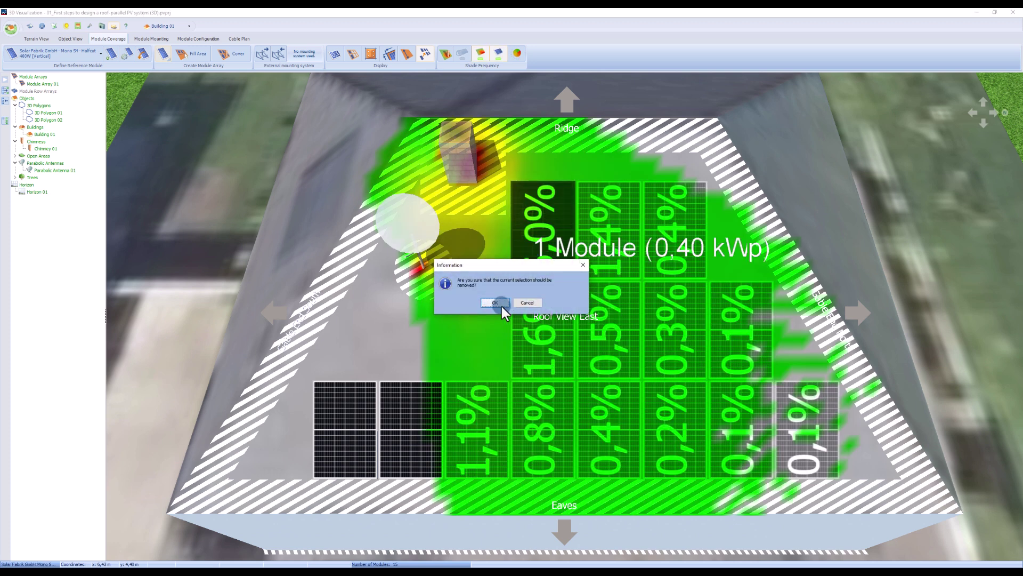
pyautogui.click(500, 305)
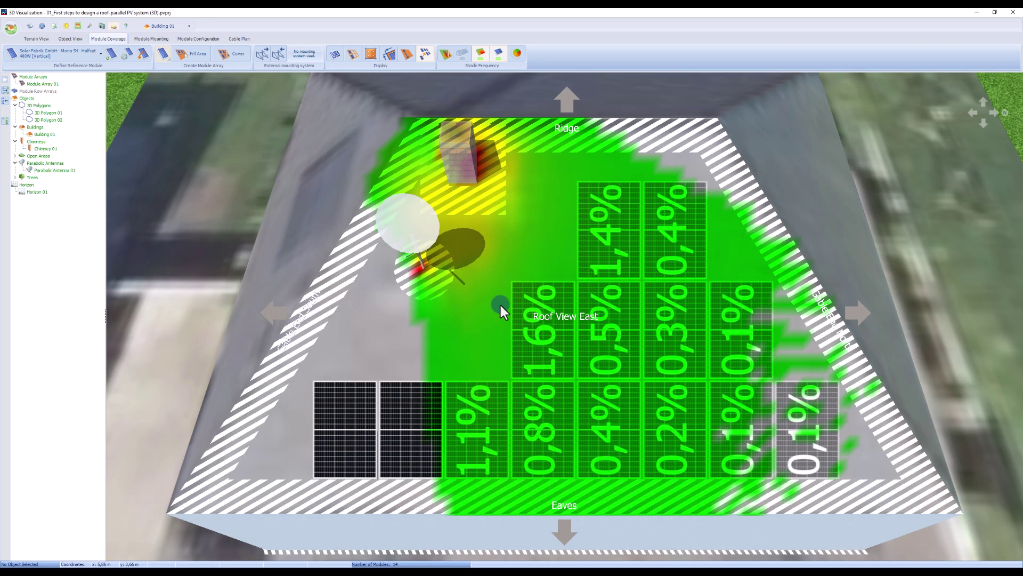
# Step: Switch to the west roof and apply 0,600 m standard non-mounted edge distances
pyautogui.click(565, 107)
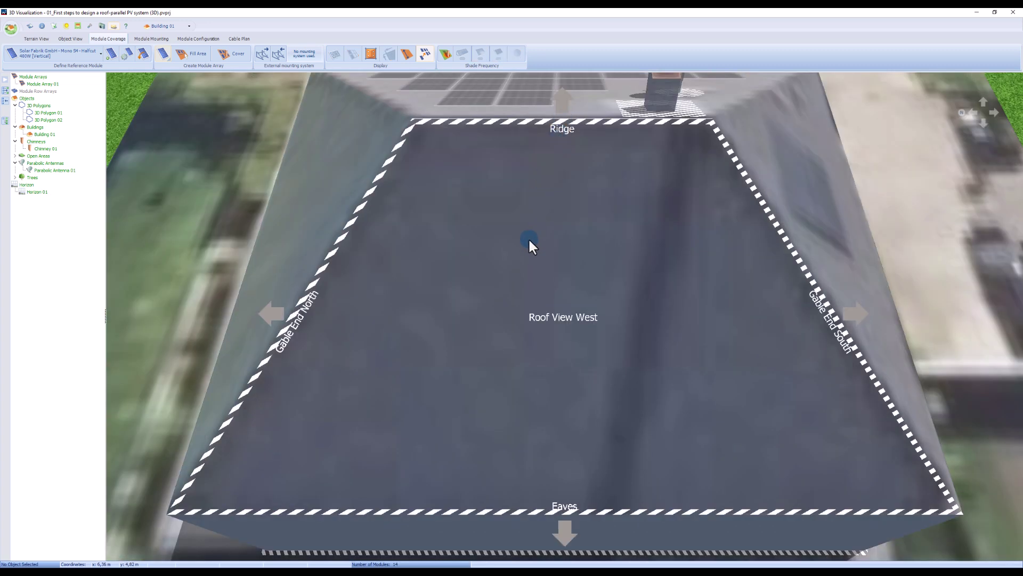
pyautogui.click(75, 39)
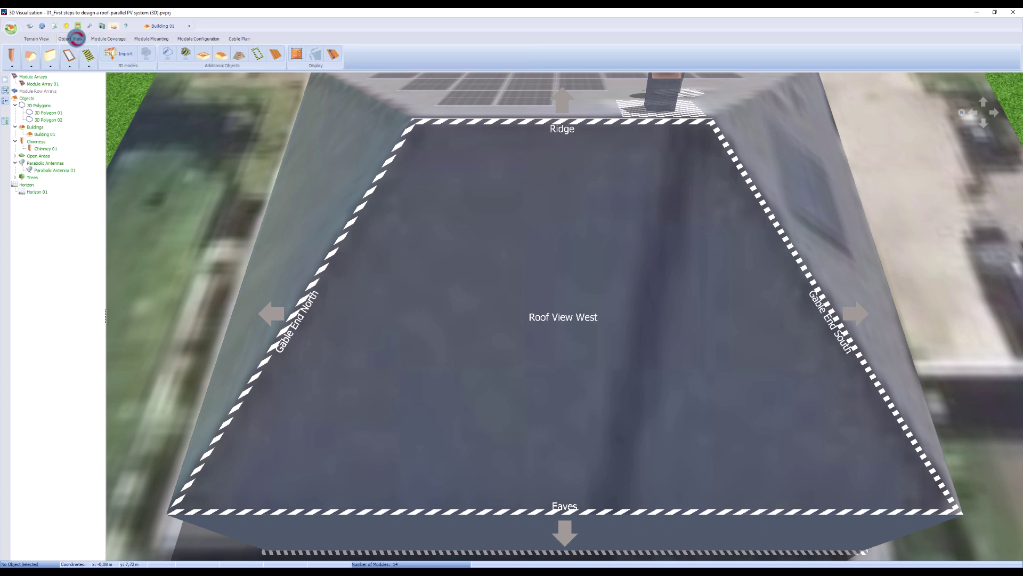
pyautogui.click(257, 54)
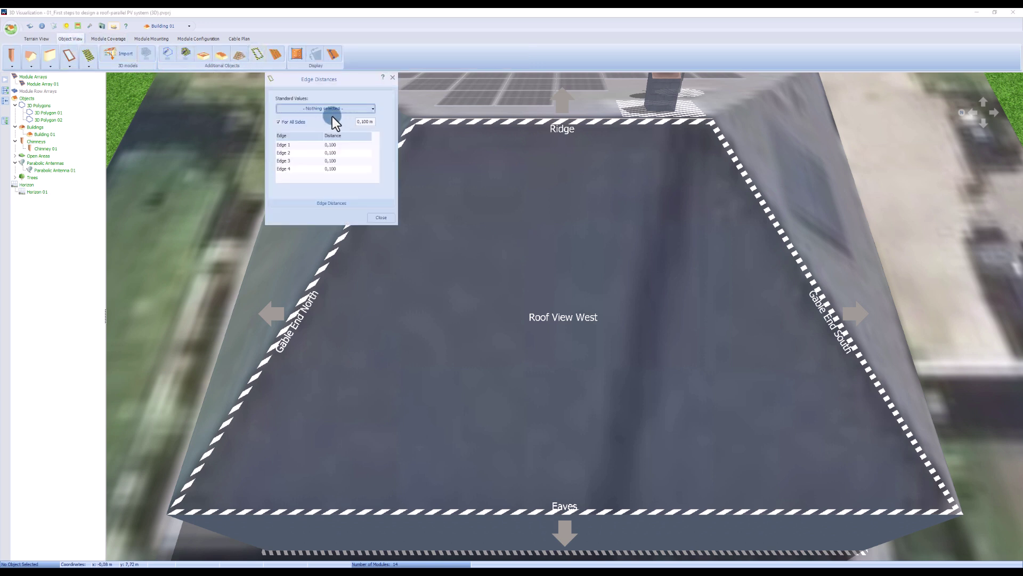
pyautogui.click(372, 111)
pyautogui.click(356, 117)
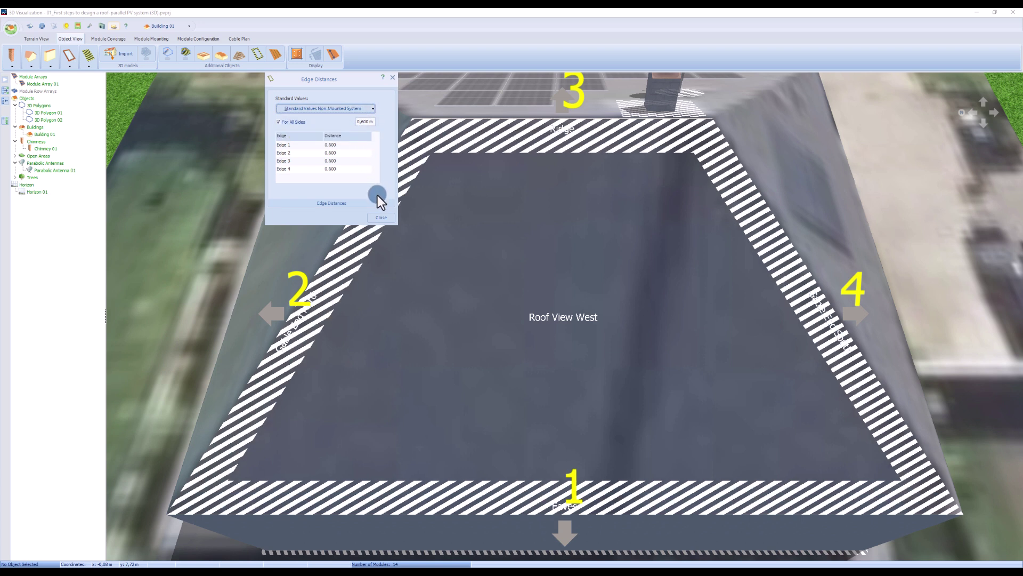
pyautogui.click(376, 216)
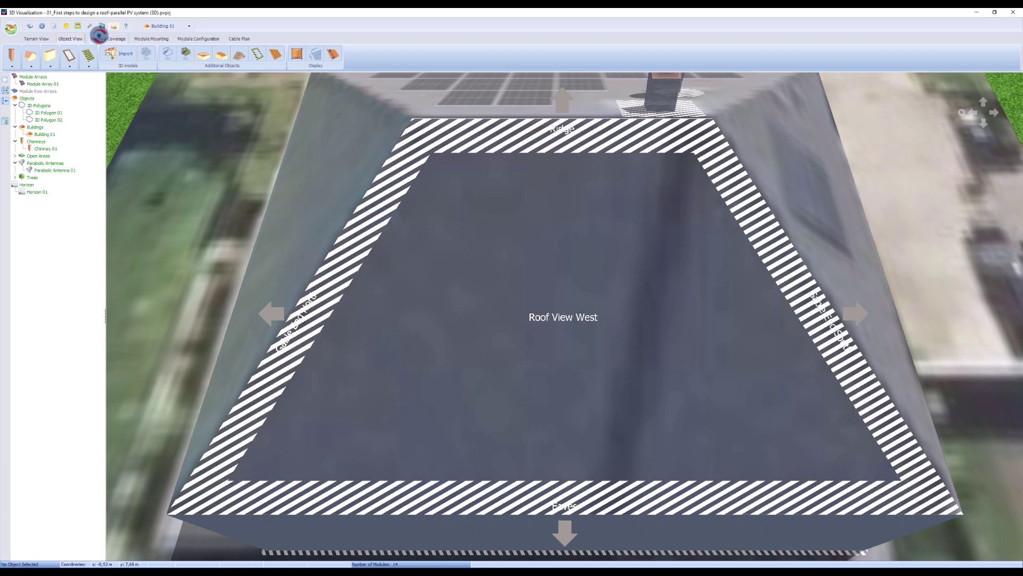
# Step: Automatically cover the west roof with modules, discarding the earlier shading results
pyautogui.click(106, 39)
pyautogui.click(238, 55)
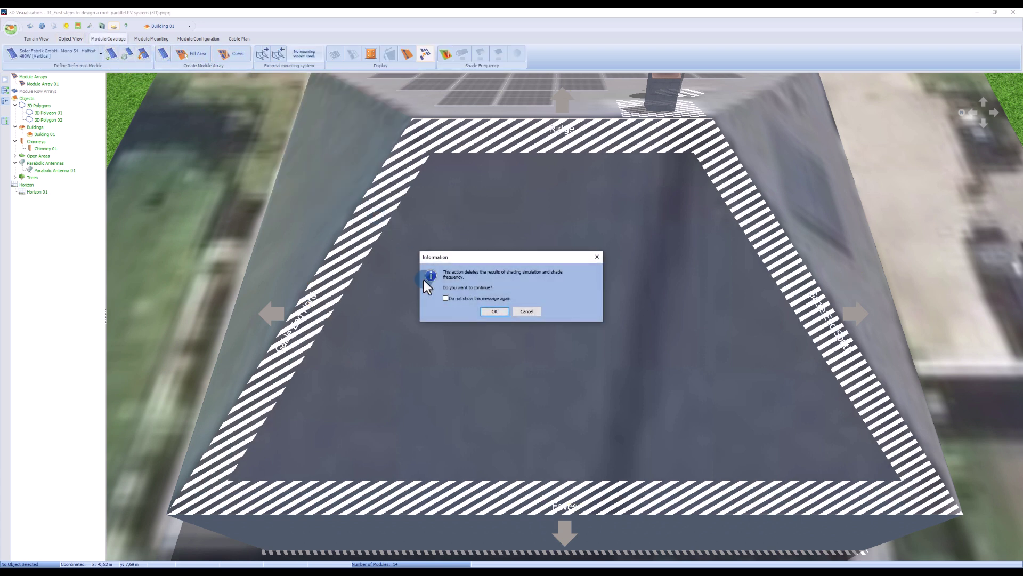
pyautogui.click(488, 311)
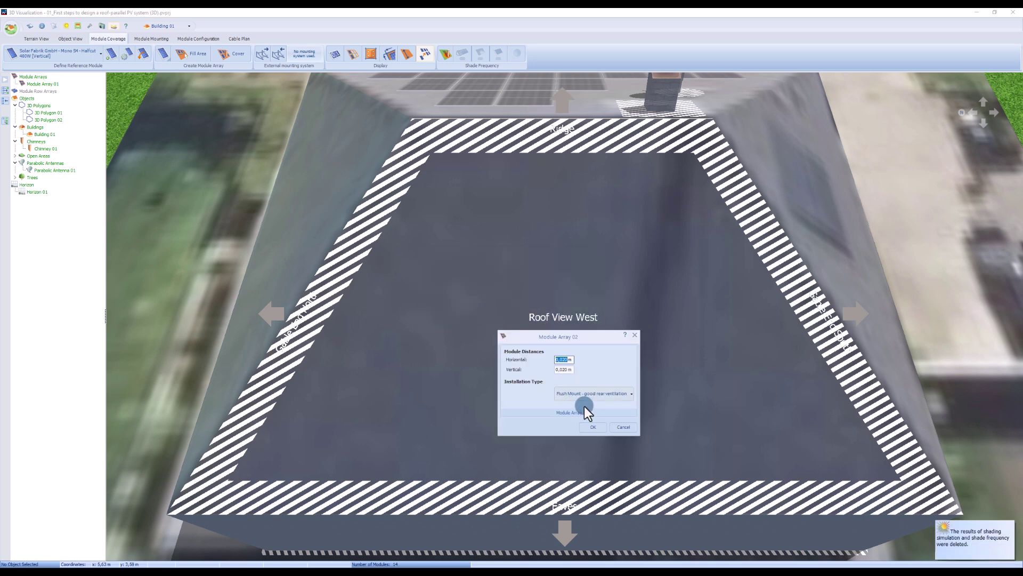
pyautogui.click(593, 427)
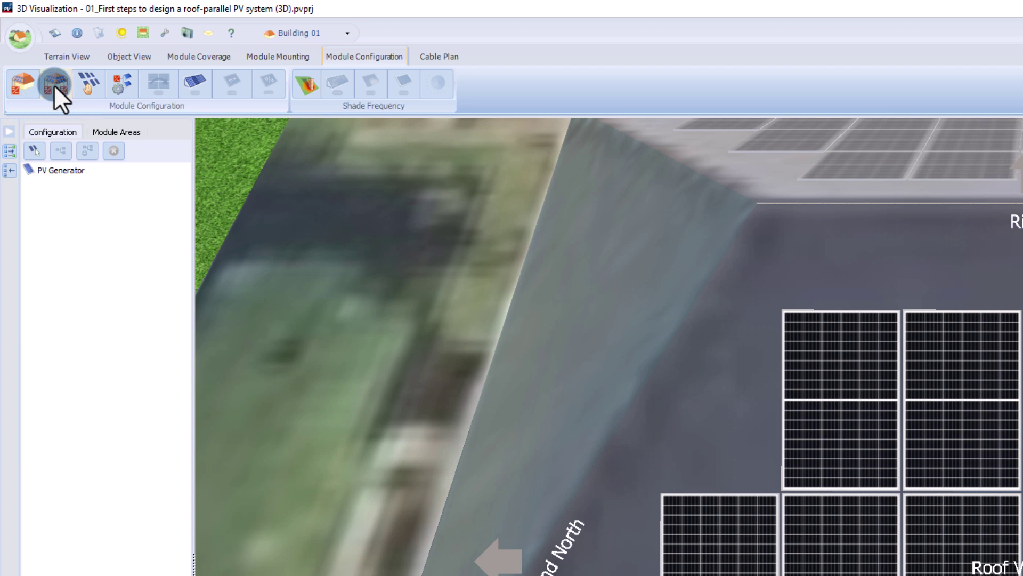
# Step: Select Roof Area West and Roof Area East and configure them together on one inverter
pyautogui.click(53, 84)
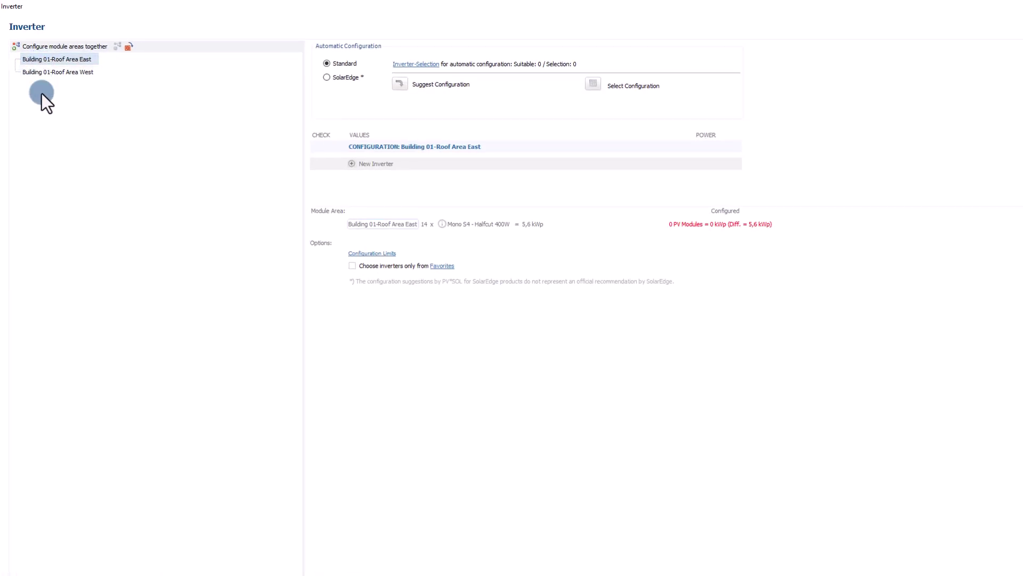
pyautogui.keyDown('ctrl'); pyautogui.click(46, 70); pyautogui.keyUp('ctrl')
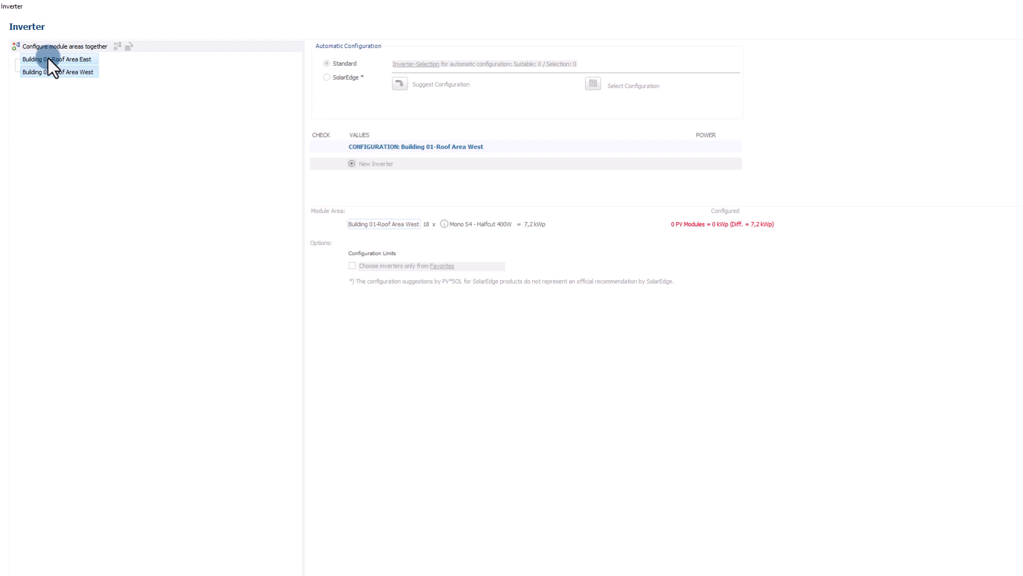
pyautogui.click(52, 46)
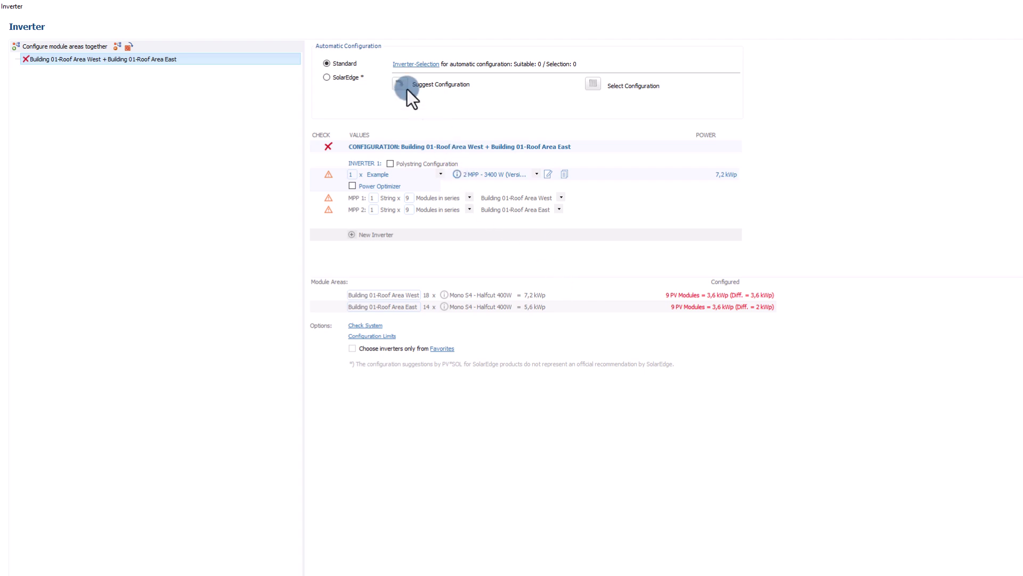
# Step: Choose five Kostal inverters, including PLENTICORE M G3 12.5, sorted by AC power rating
pyautogui.click(404, 65)
pyautogui.click(278, 201)
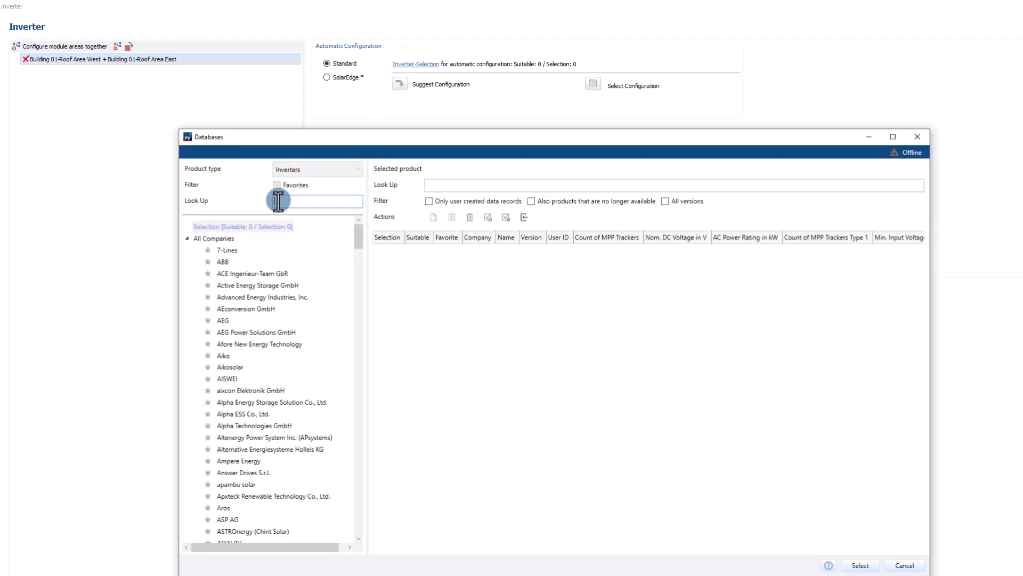
pyautogui.write('kostal')
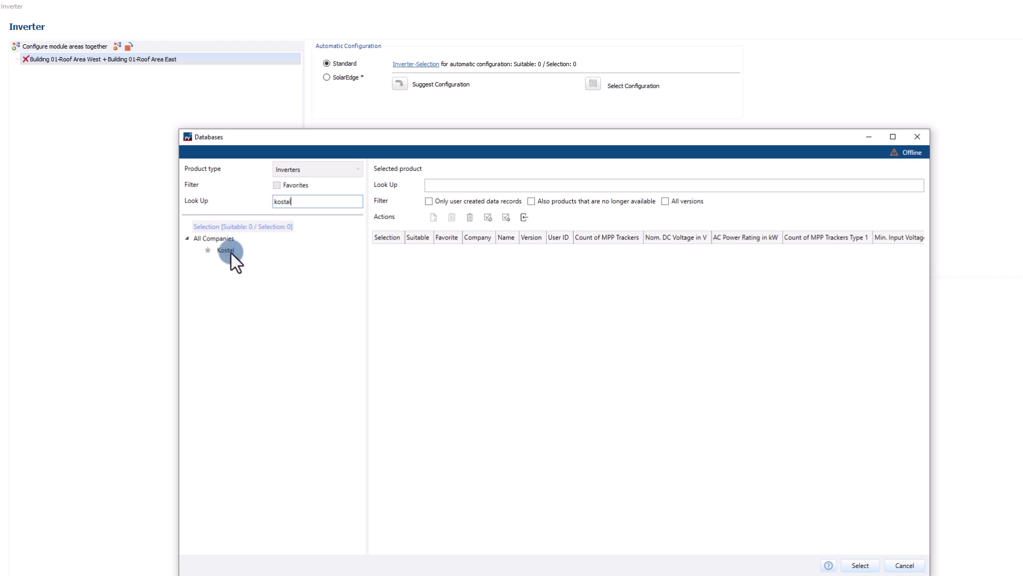
pyautogui.click(228, 251)
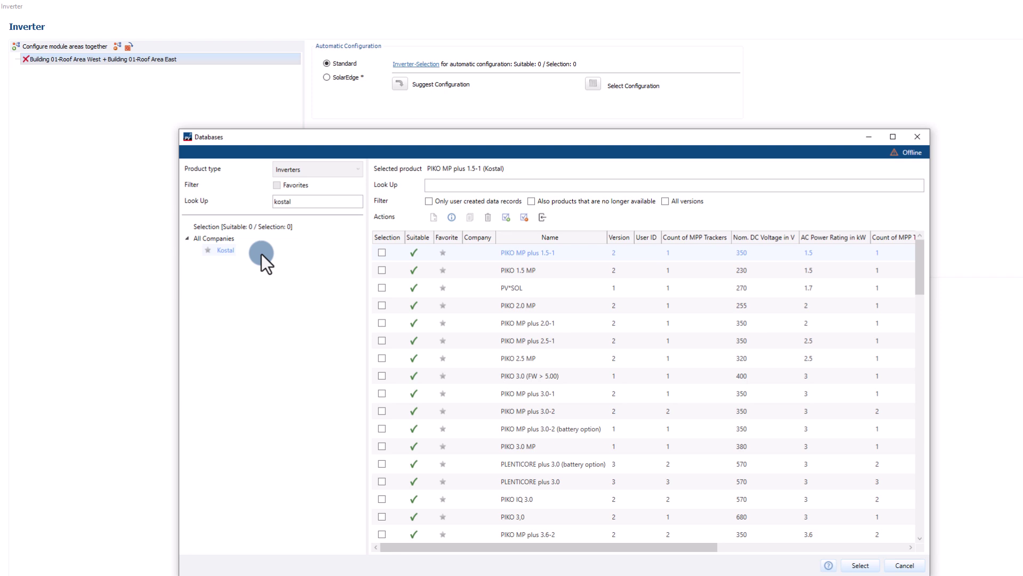
pyautogui.click(846, 239)
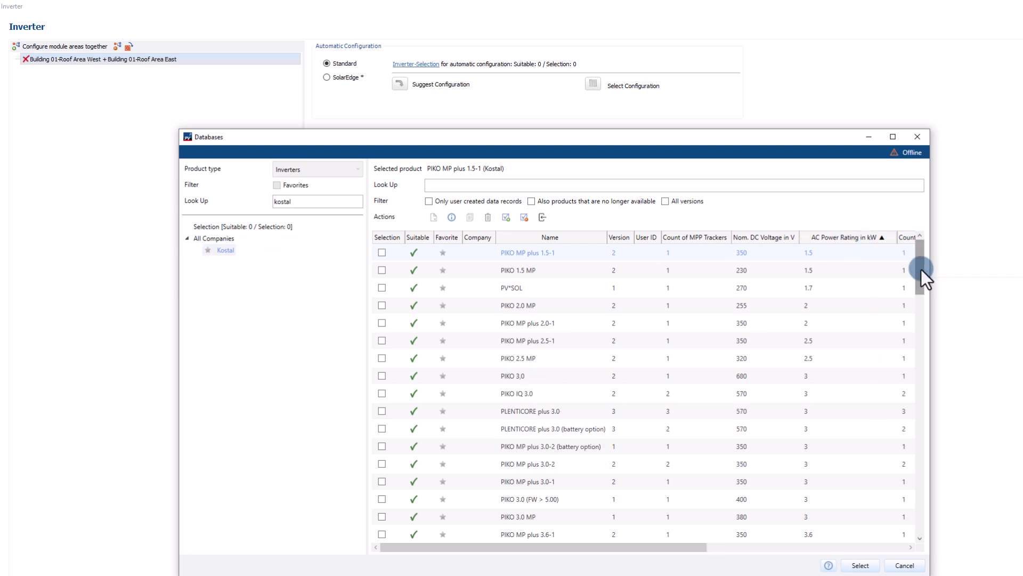
pyautogui.moveTo(921, 267); pyautogui.dragTo(922, 457)
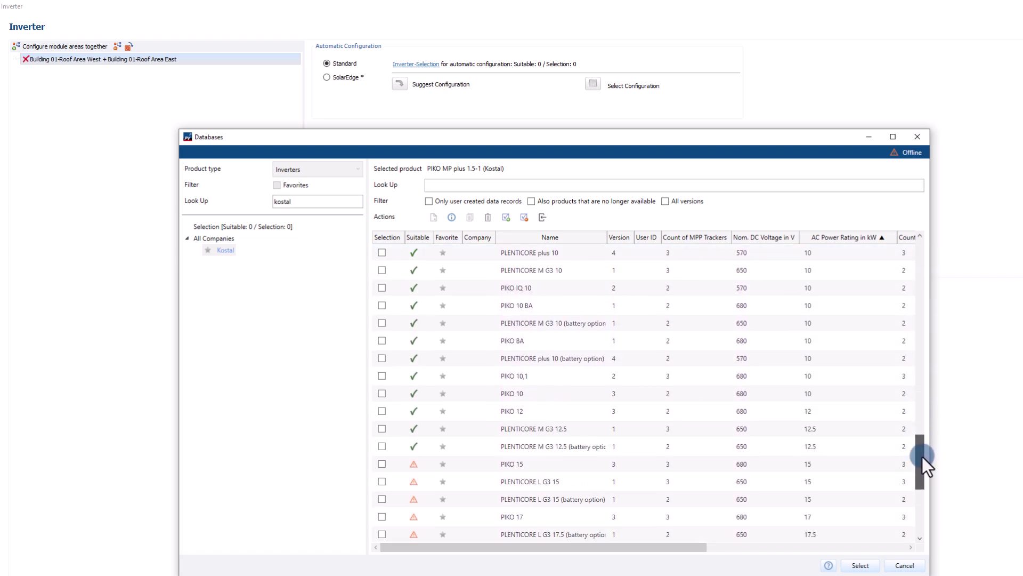
pyautogui.click(382, 446)
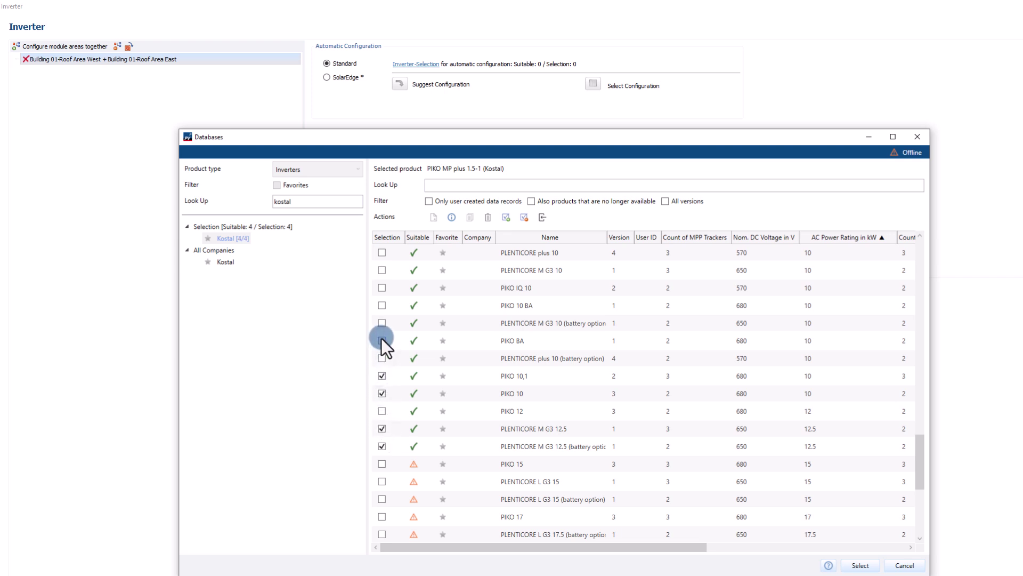
pyautogui.click(855, 563)
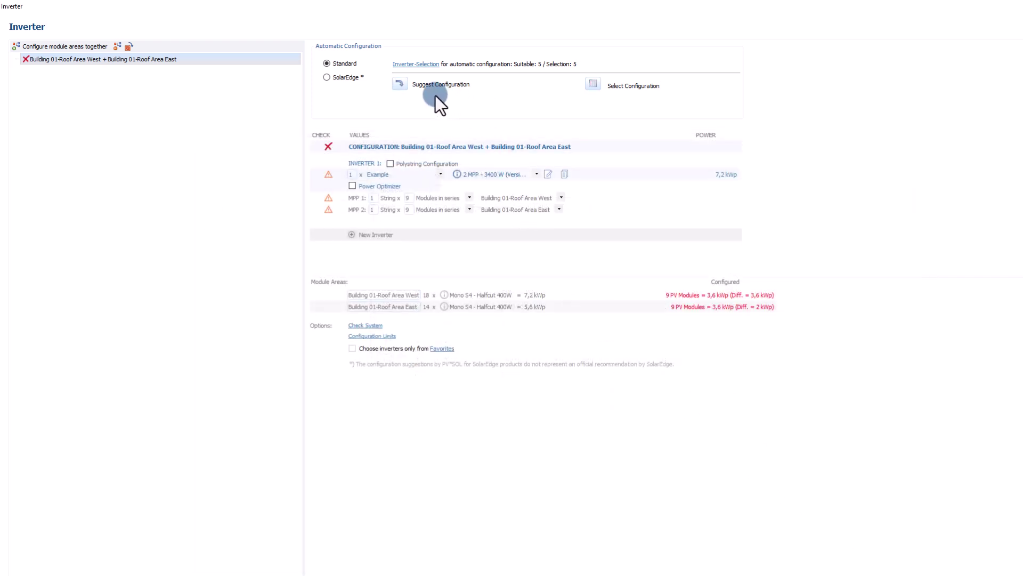
# Step: Calculate the possible inverter configurations and accept the top-ranked Kostal PLENTICORE M G3 12.5 setup
pyautogui.click(401, 84)
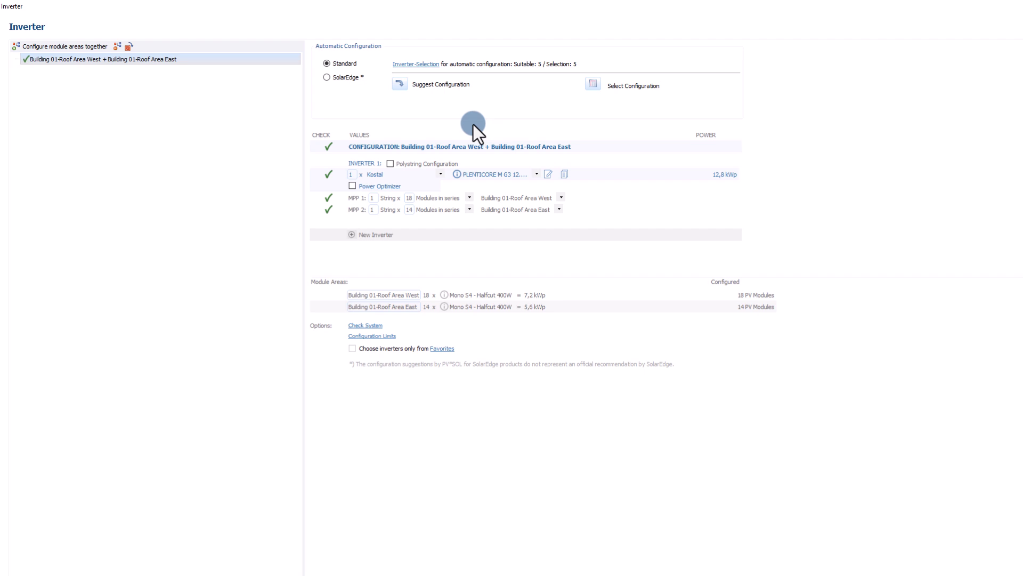
pyautogui.click(590, 85)
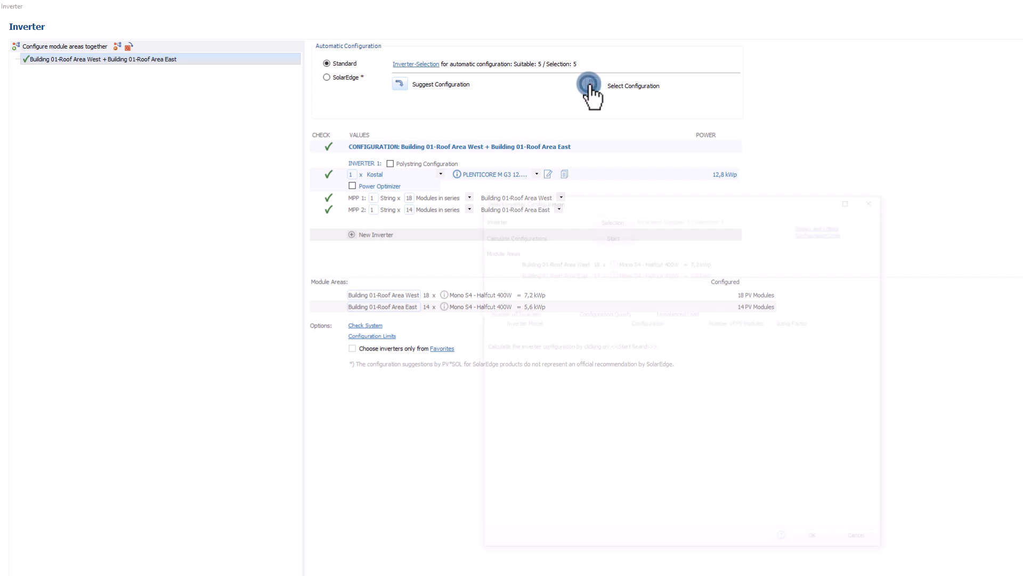
pyautogui.click(609, 233)
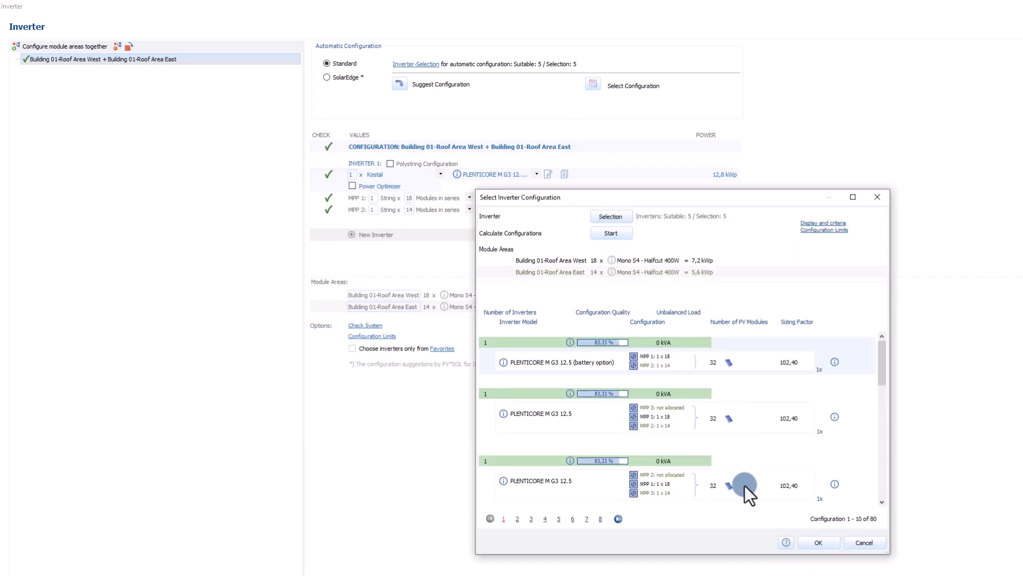
pyautogui.click(817, 541)
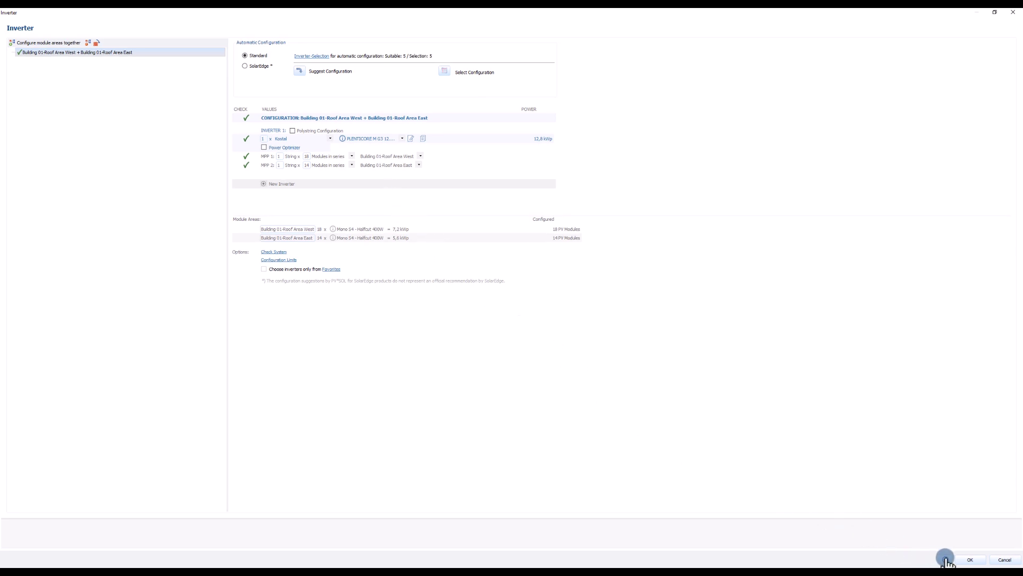
# Step: Finish the inverter setup and return to the 3D view for string assignment
pyautogui.click(964, 559)
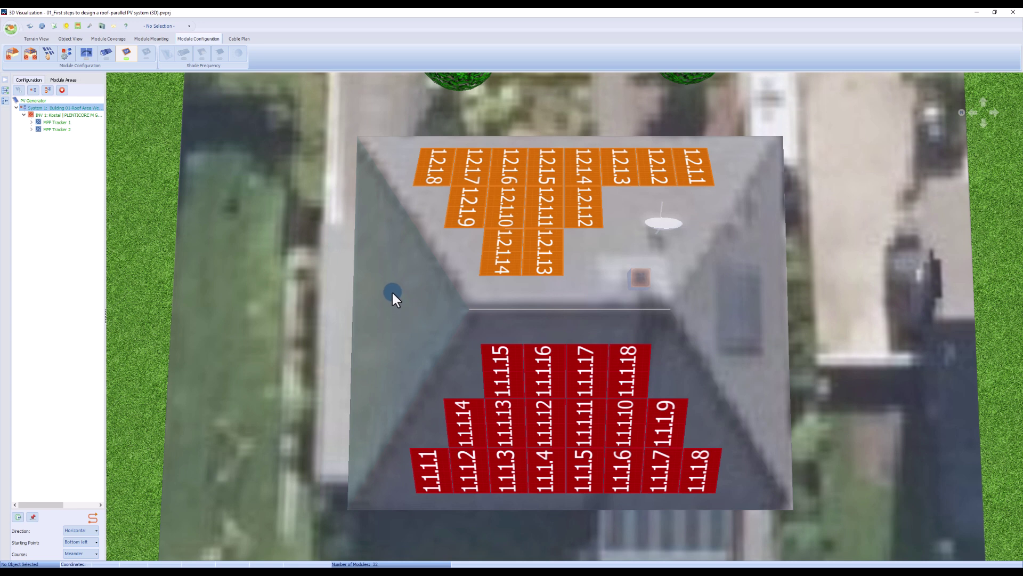
# Step: Check the cable plan, then adopt the cabled 3D design and accept the shading simulation
pyautogui.click(240, 39)
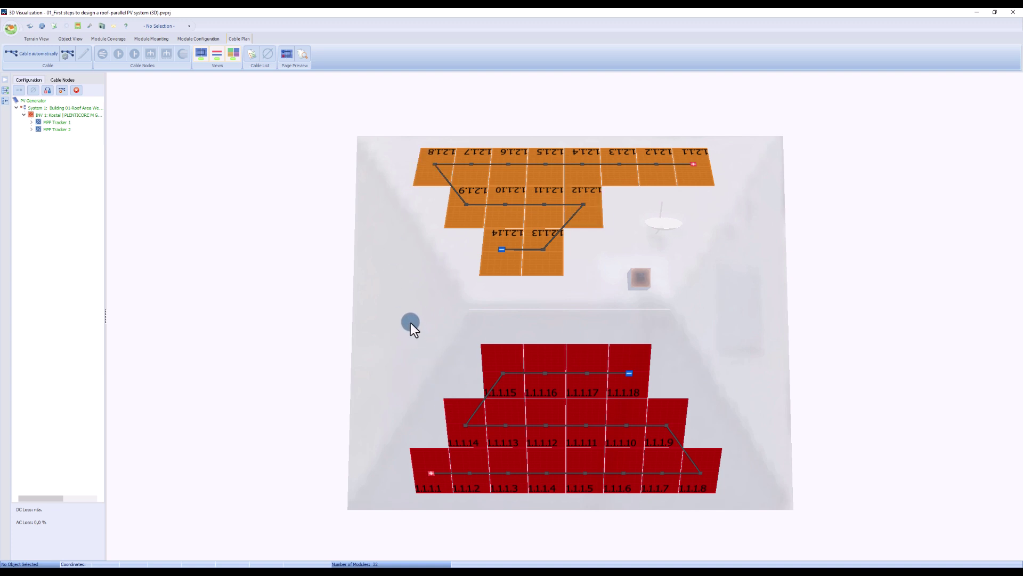
pyautogui.click(9, 30)
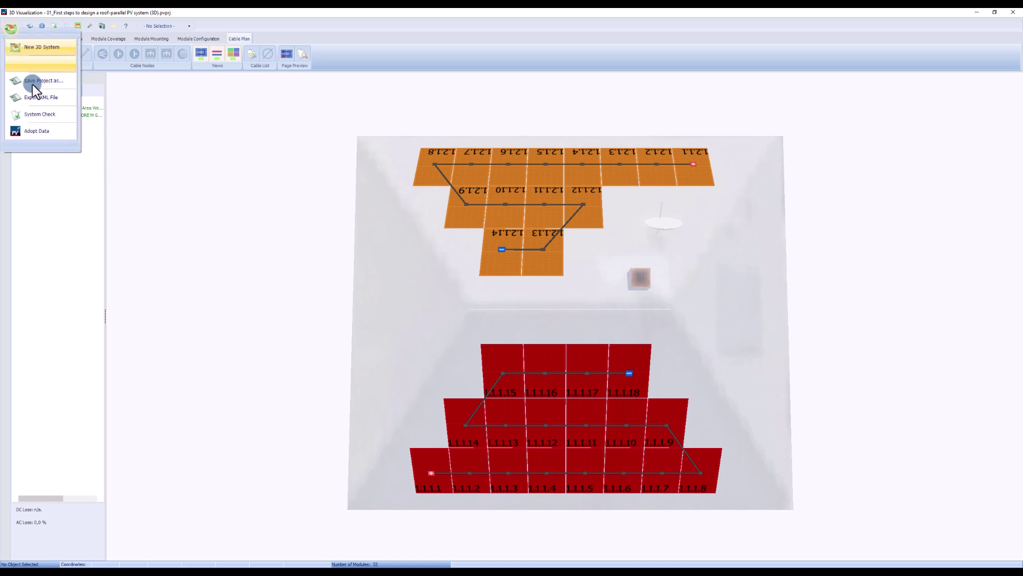
pyautogui.click(46, 136)
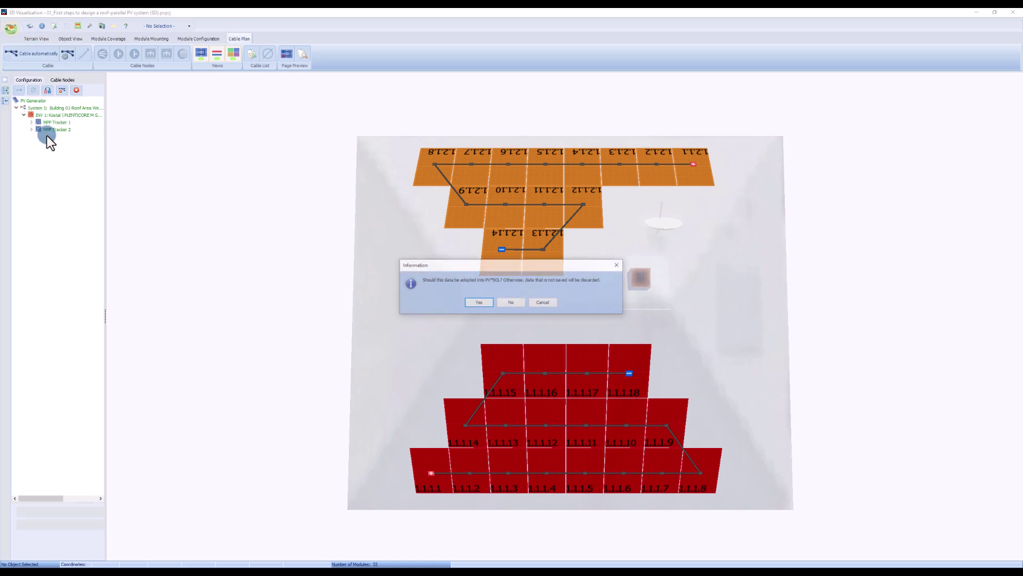
pyautogui.click(476, 302)
pyautogui.click(622, 319)
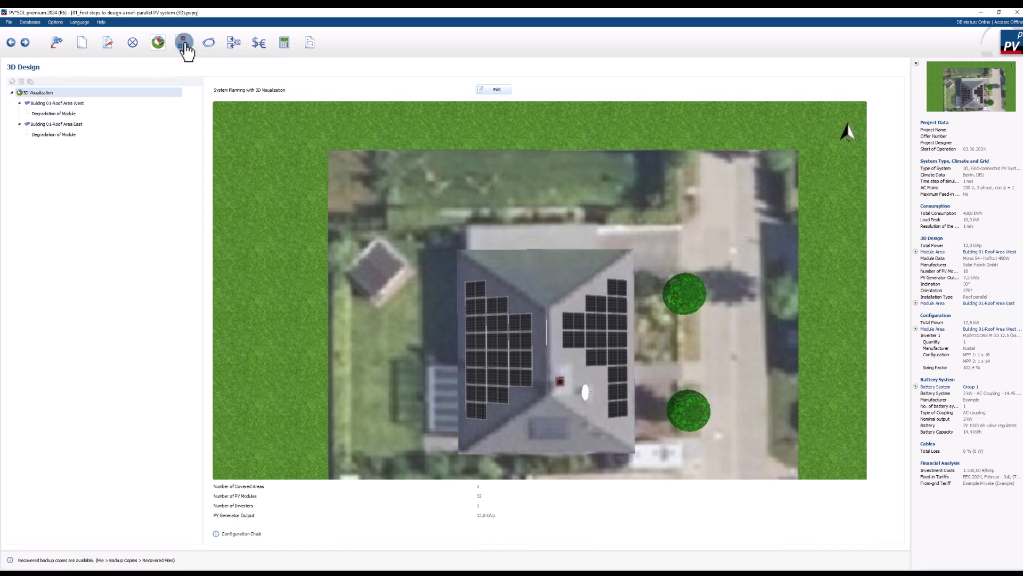
# Step: Choose the favourite Kostal battery system PLENTICORE M G3 12.5 + PYLONTECH Force-H2-V2 (10.1 kWh)
pyautogui.click(184, 43)
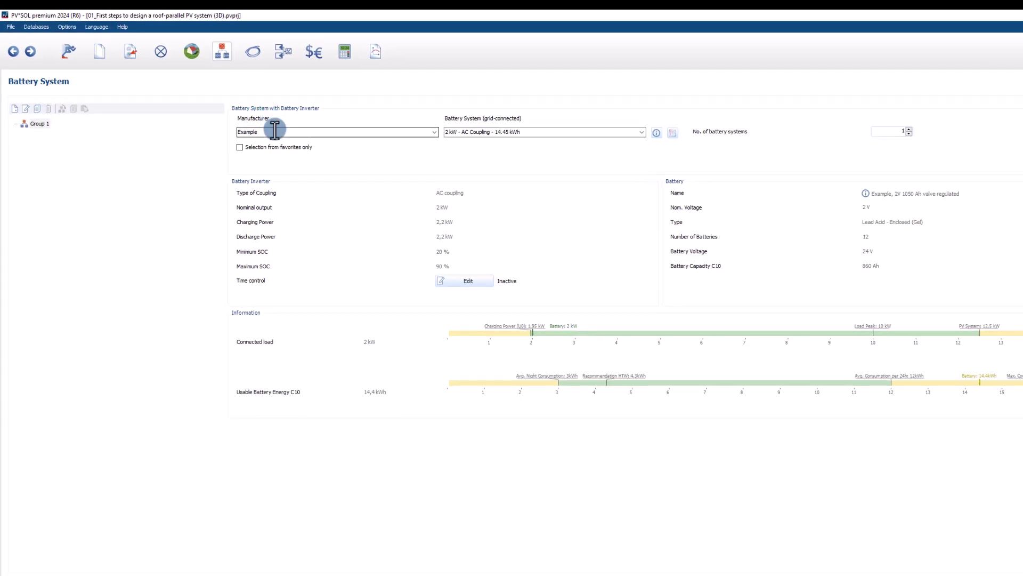
pyautogui.click(274, 129)
pyautogui.write('kostal')
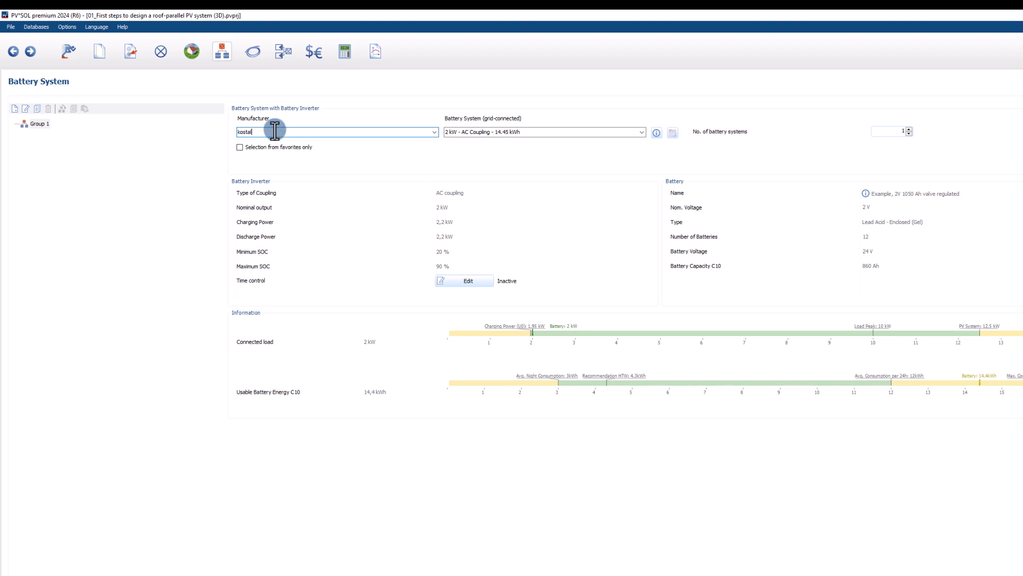
pyautogui.press('Return')
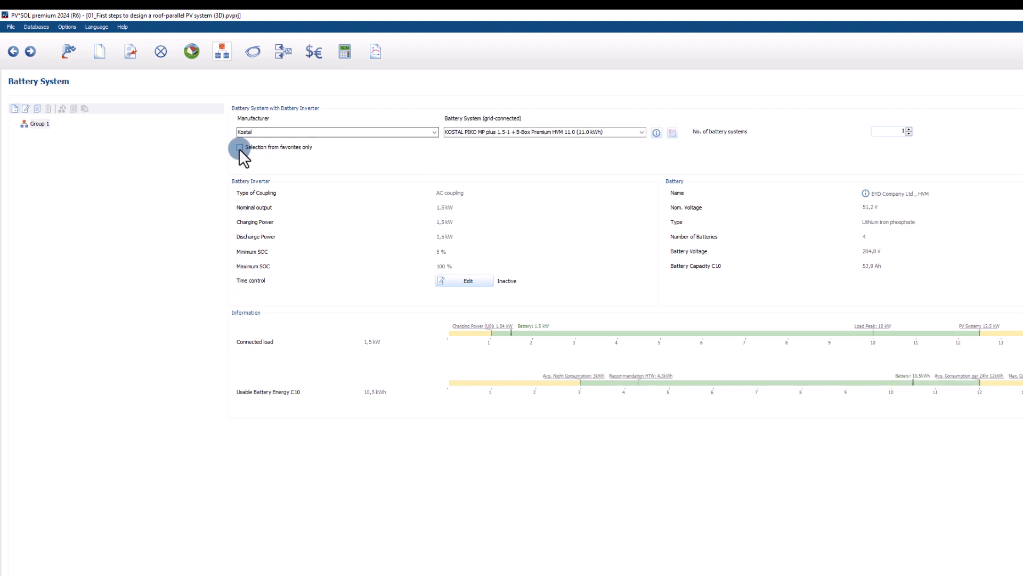
pyautogui.click(239, 147)
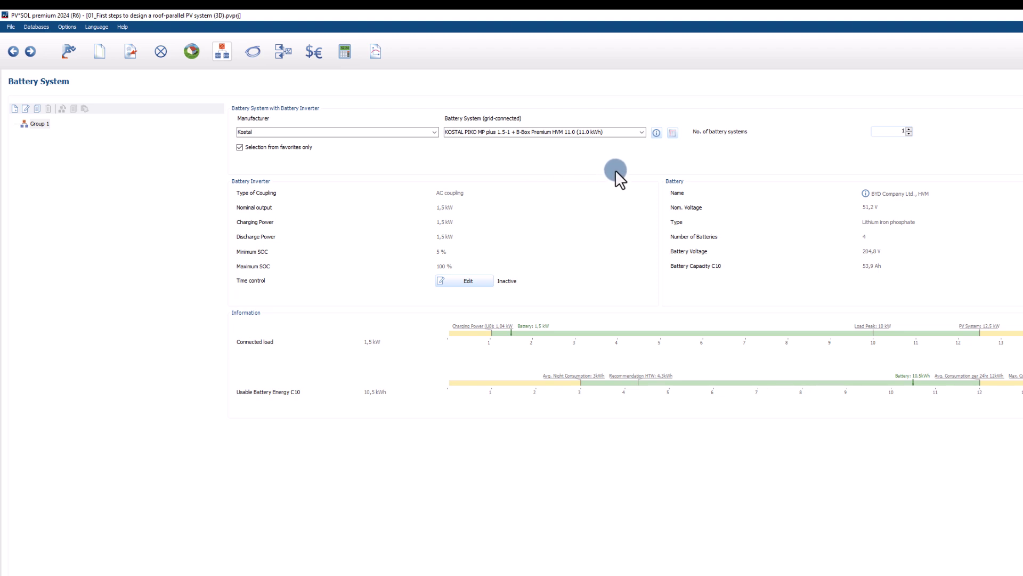
pyautogui.click(641, 133)
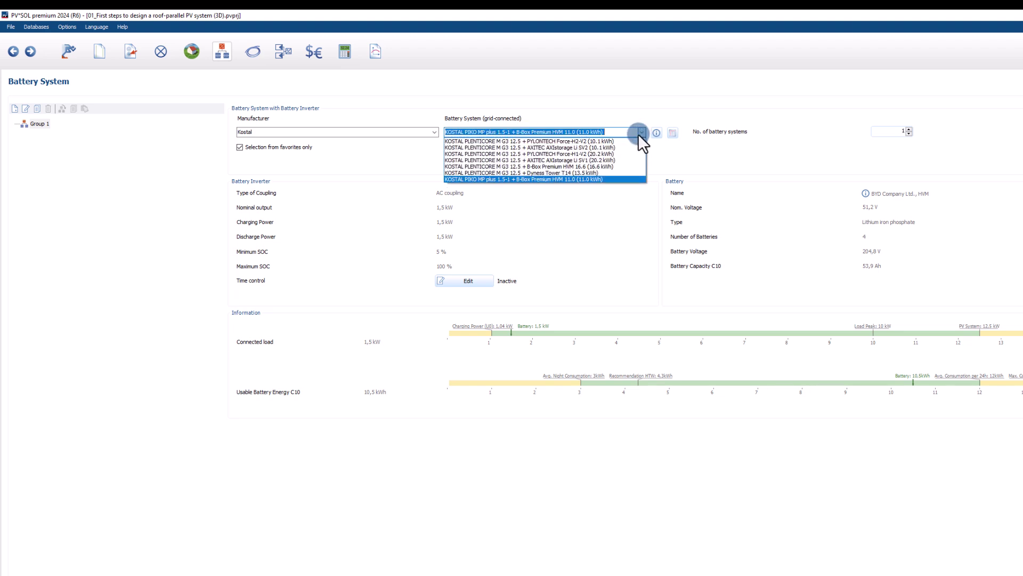
pyautogui.click(619, 141)
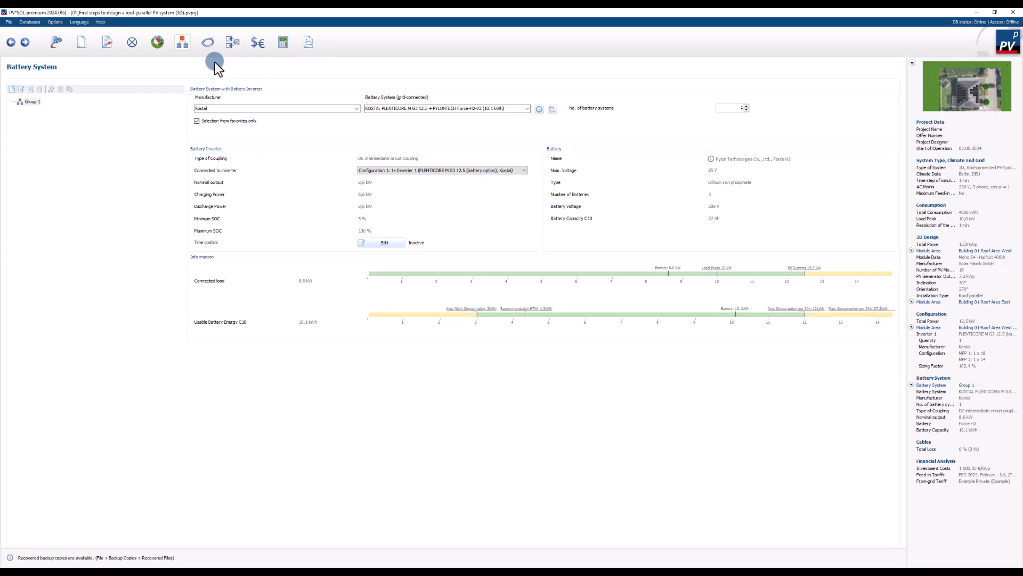
# Step: Review the Cables circuit diagram and browse the AC circuit symbols without adding one
pyautogui.click(208, 47)
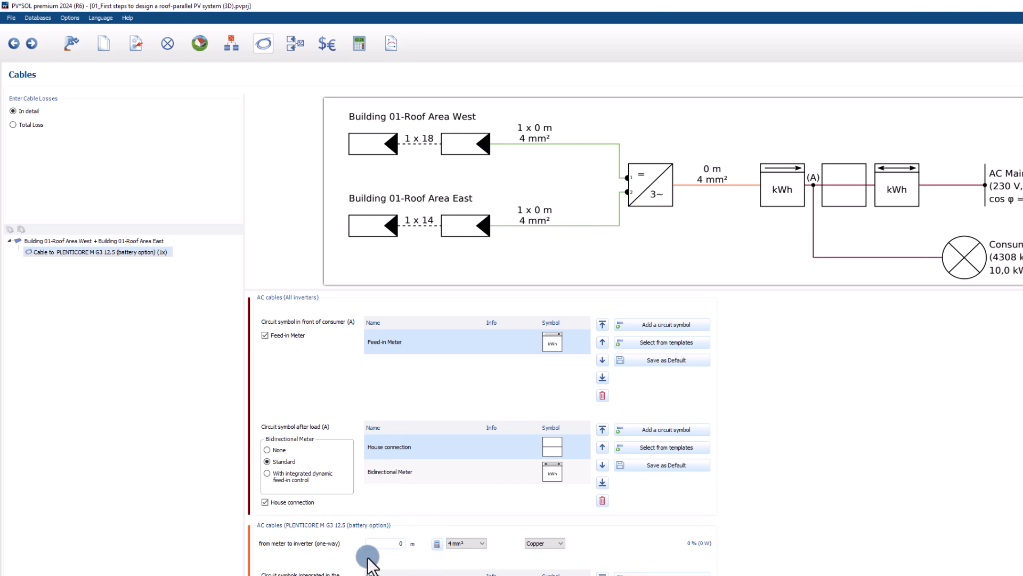
pyautogui.click(649, 325)
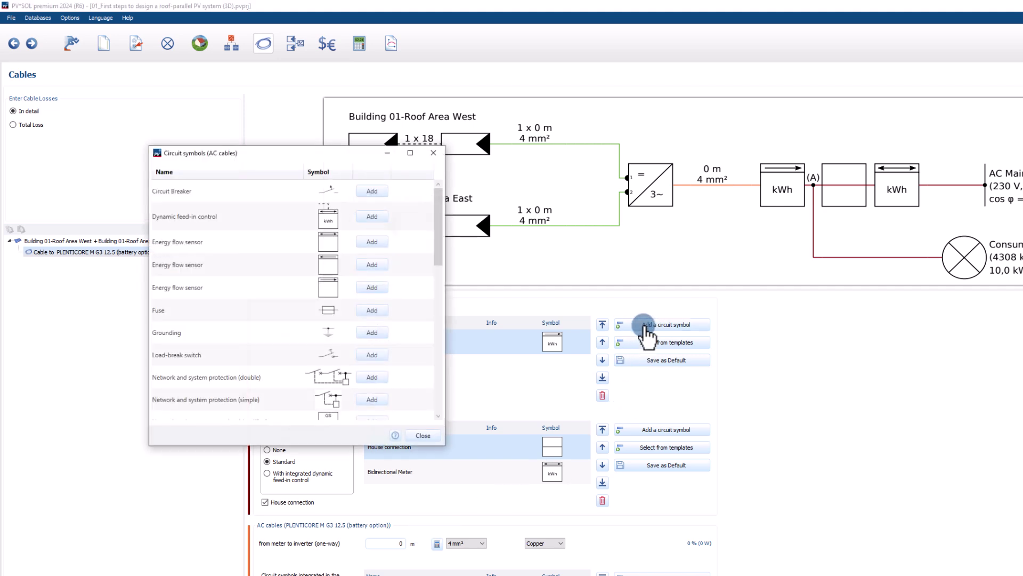
pyautogui.click(423, 436)
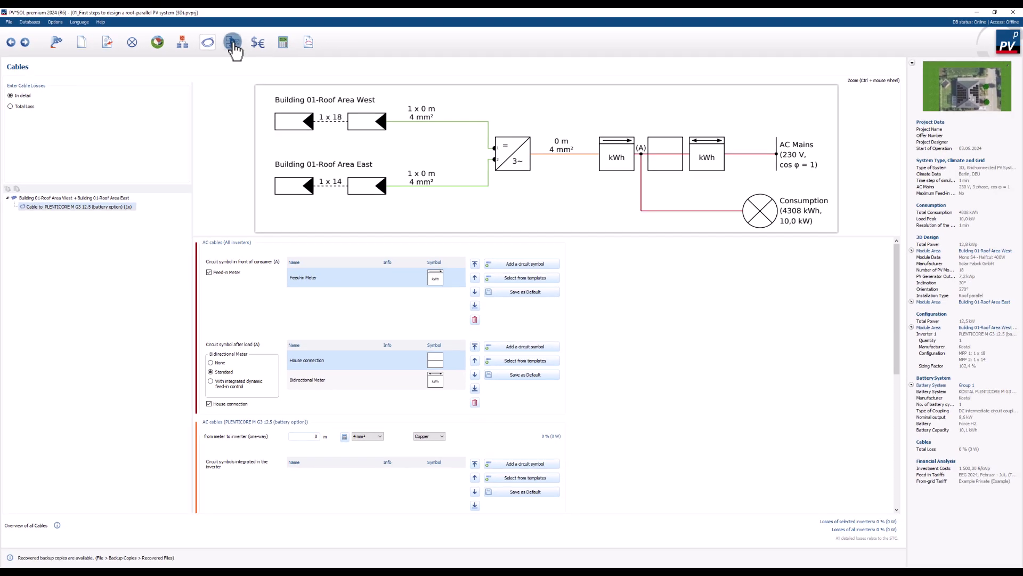
pyautogui.click(233, 46)
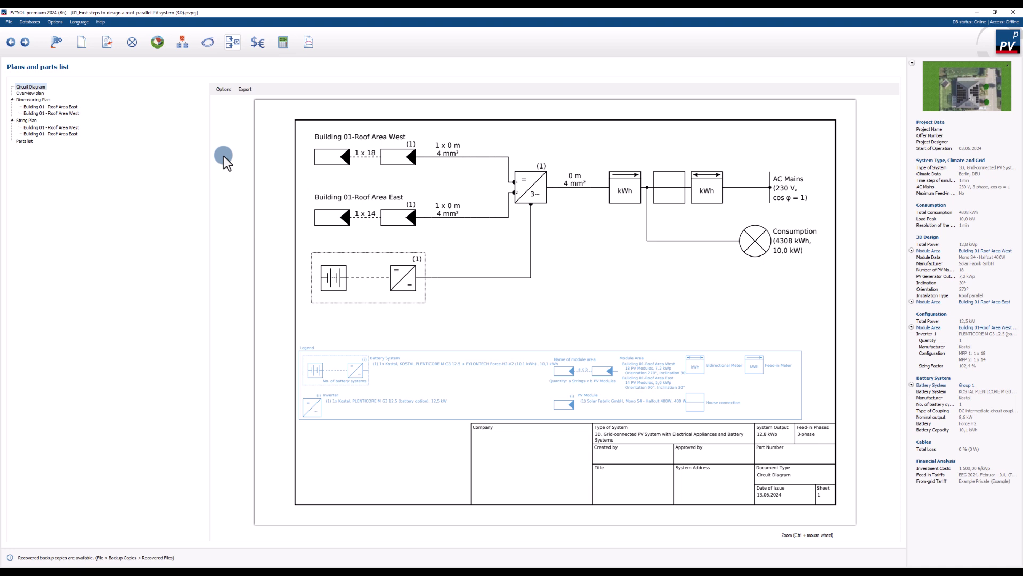
# Step: Inspect the diagram's legend placement options and export formats without changing anything
pyautogui.click(224, 88)
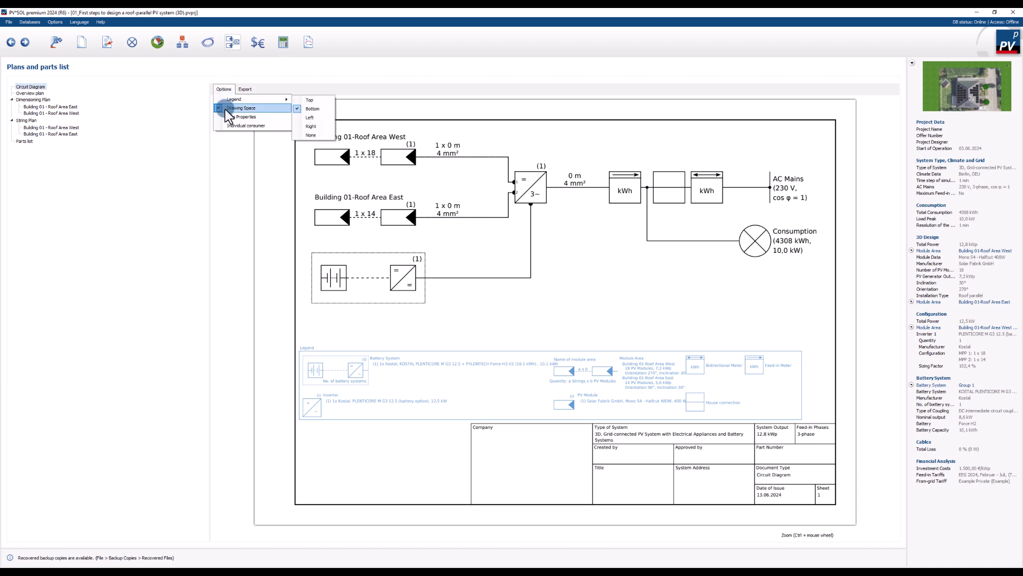
pyautogui.click(241, 88)
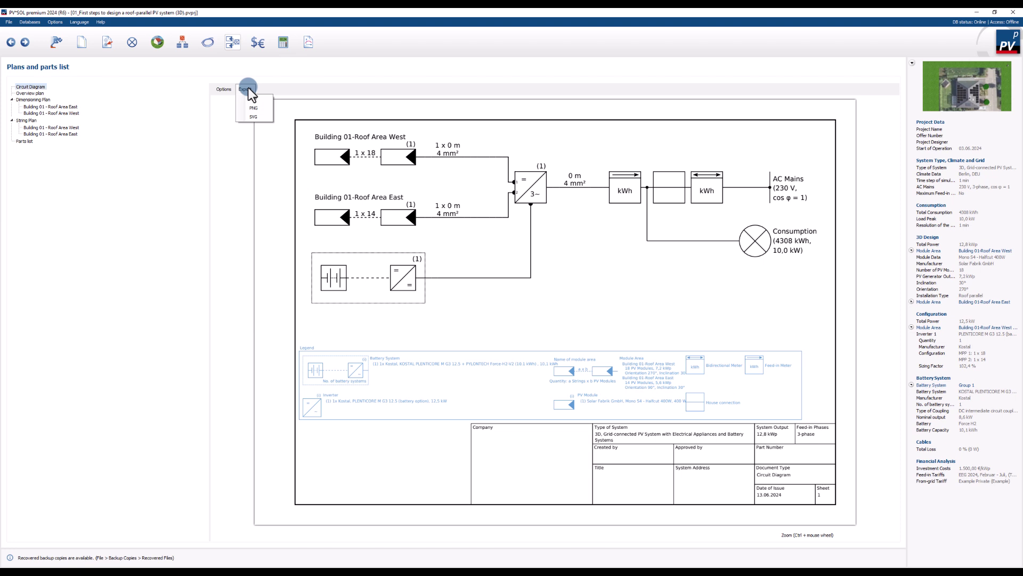
pyautogui.click(260, 64)
pyautogui.click(259, 43)
# Step: Review the financial parameters and apply the EEG 2024 feed-in tariff for surplus feed-in
pyautogui.click(254, 72)
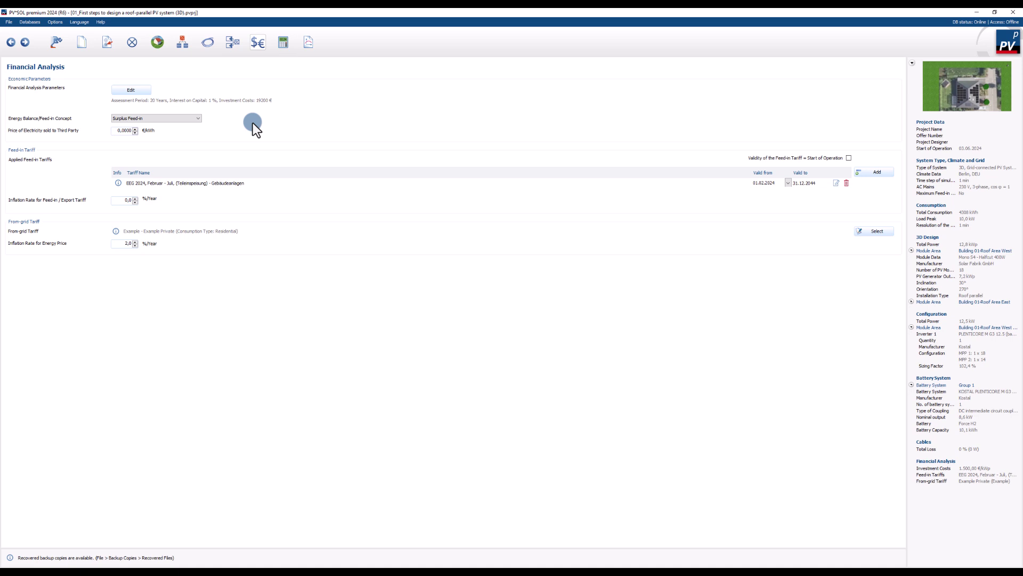
pyautogui.click(146, 92)
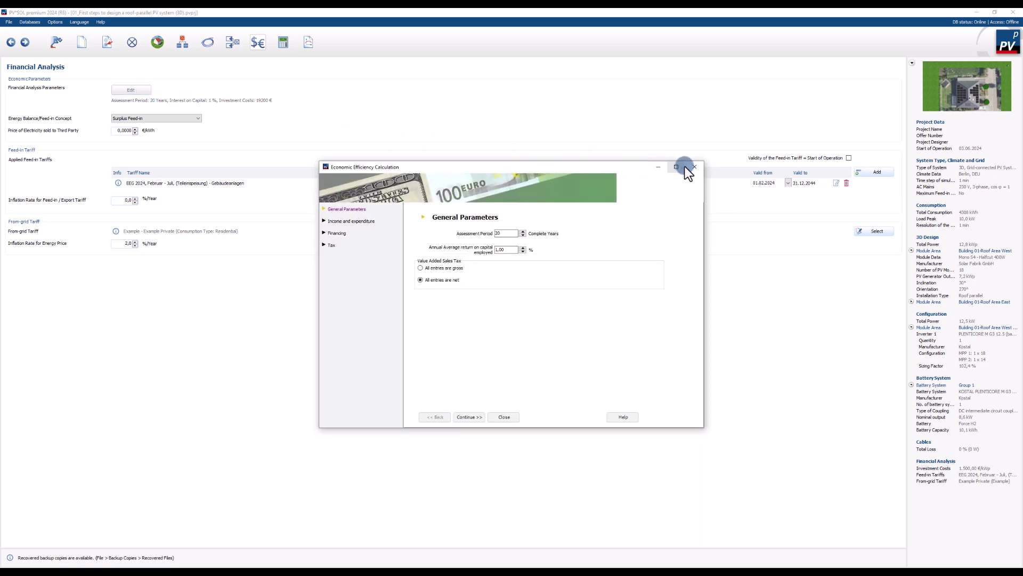
pyautogui.click(692, 166)
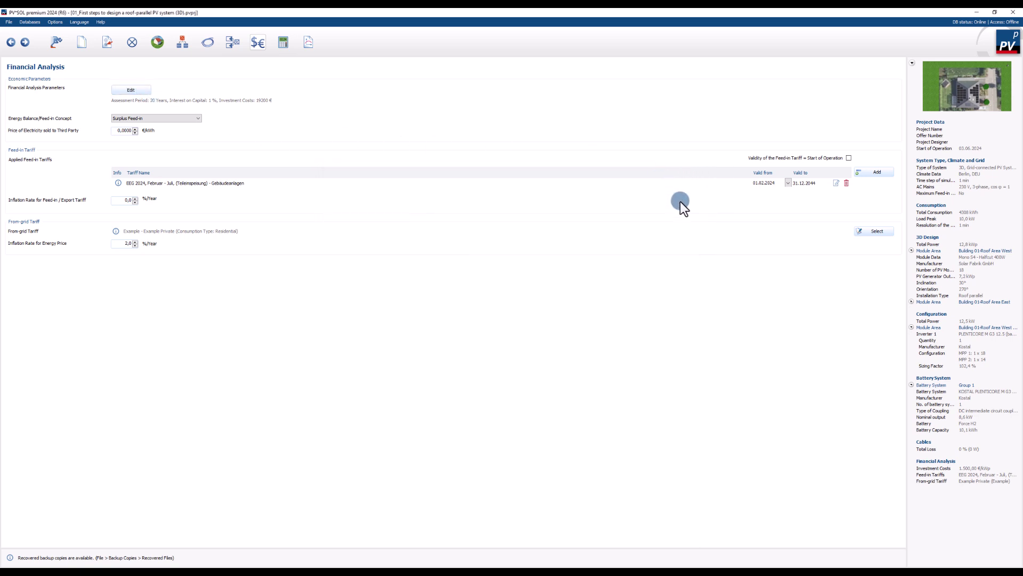
pyautogui.click(880, 175)
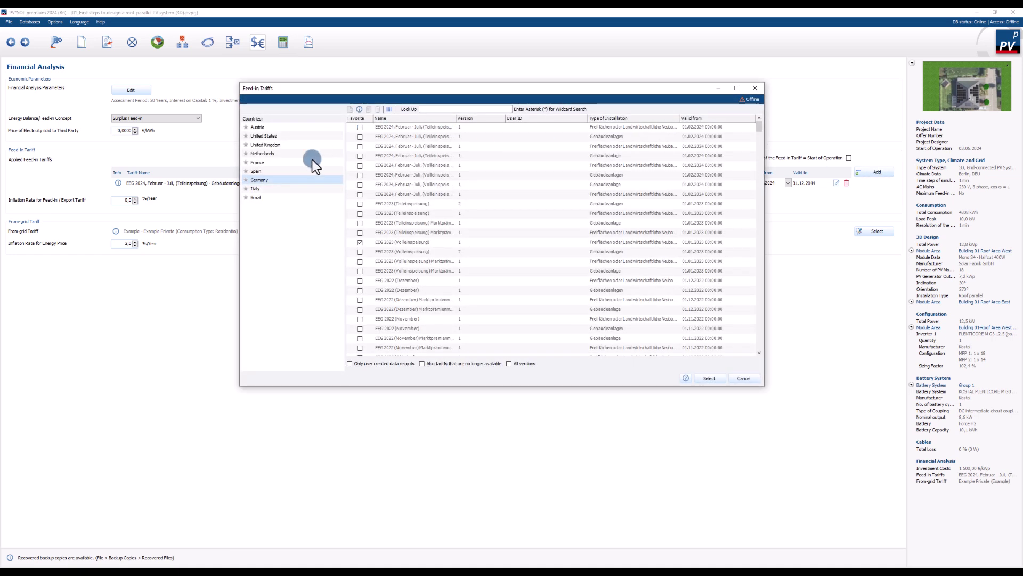
pyautogui.click(713, 376)
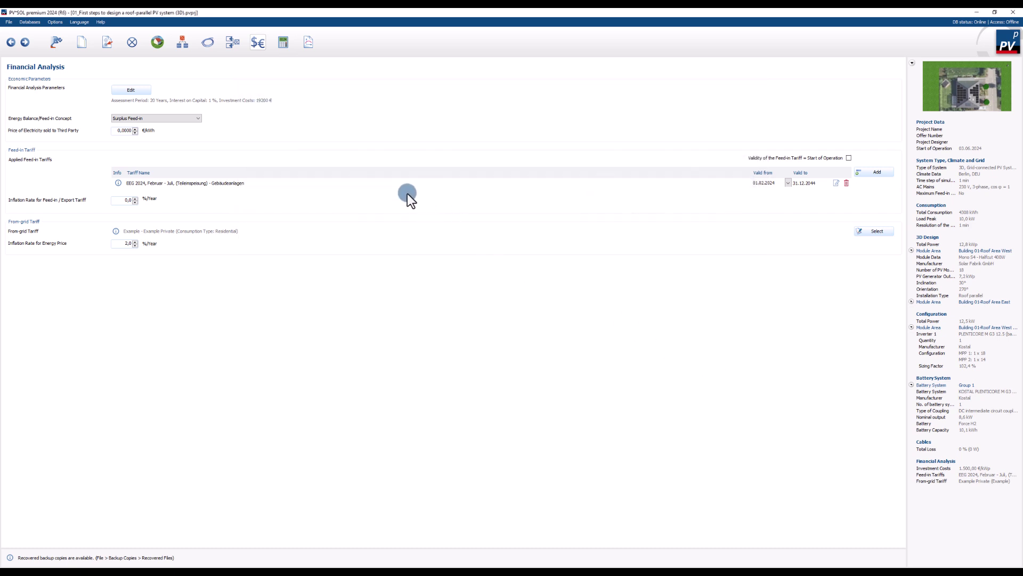
# Step: Run the yield simulation and view the PV system summary with energy pie charts
pyautogui.click(287, 47)
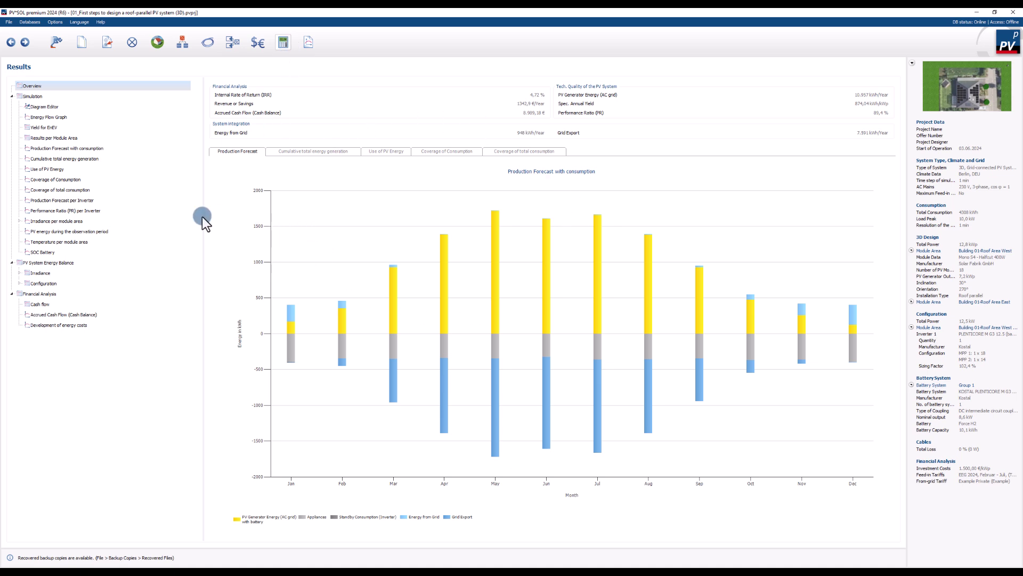
pyautogui.click(55, 99)
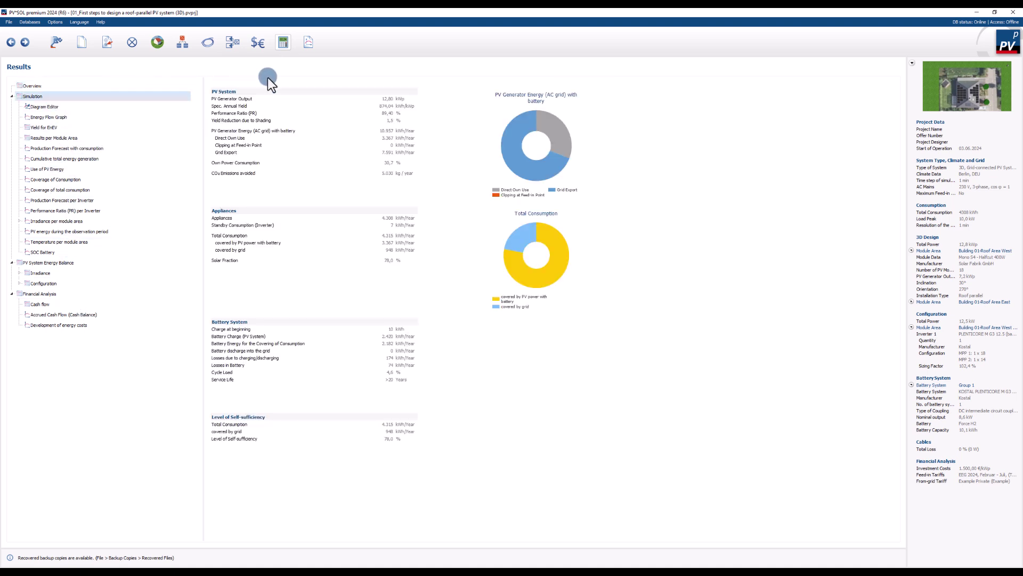
pyautogui.click(308, 41)
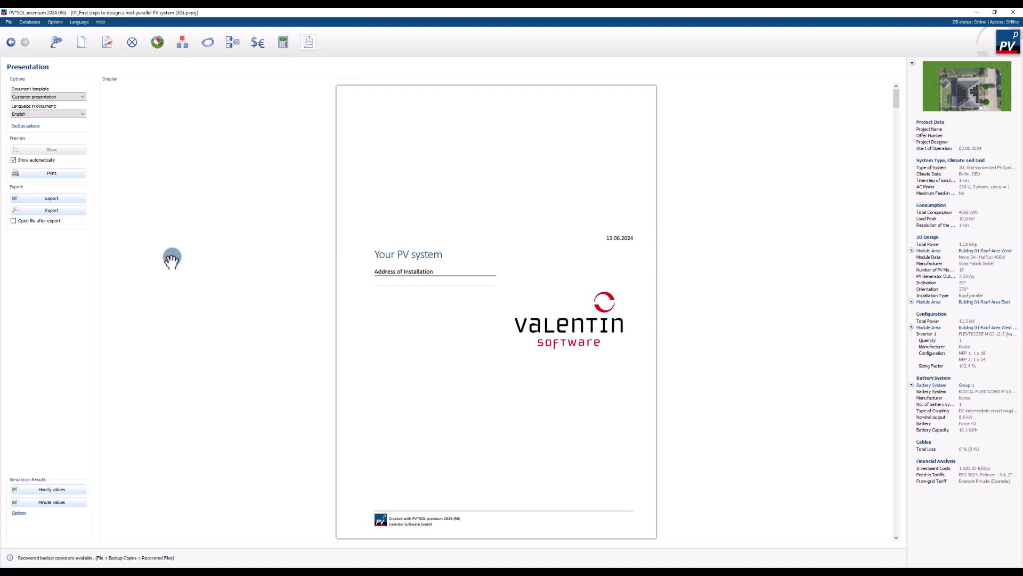
# Step: Export the 'Your PV system' customer presentation as a PDF
pyautogui.click(55, 210)
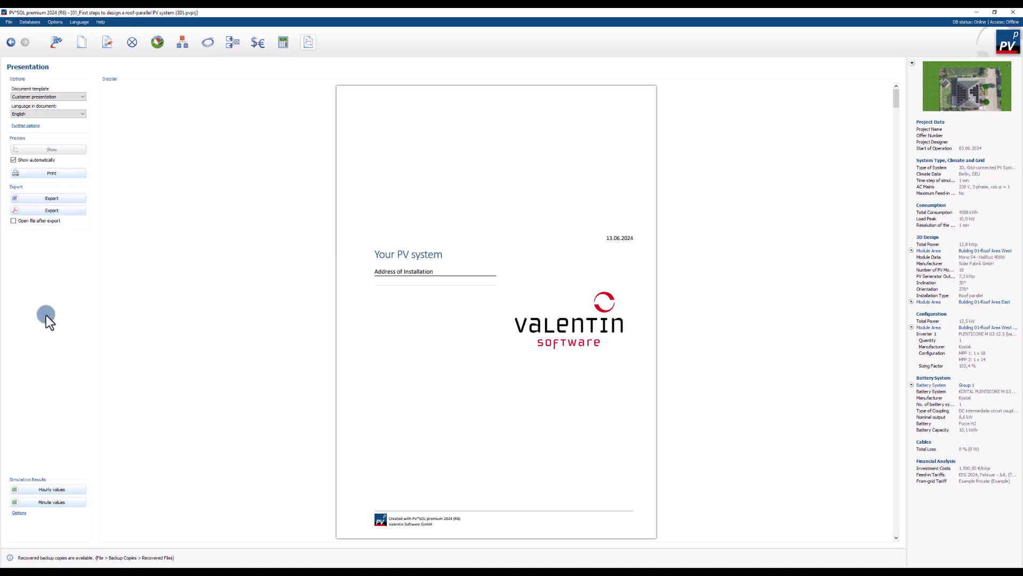